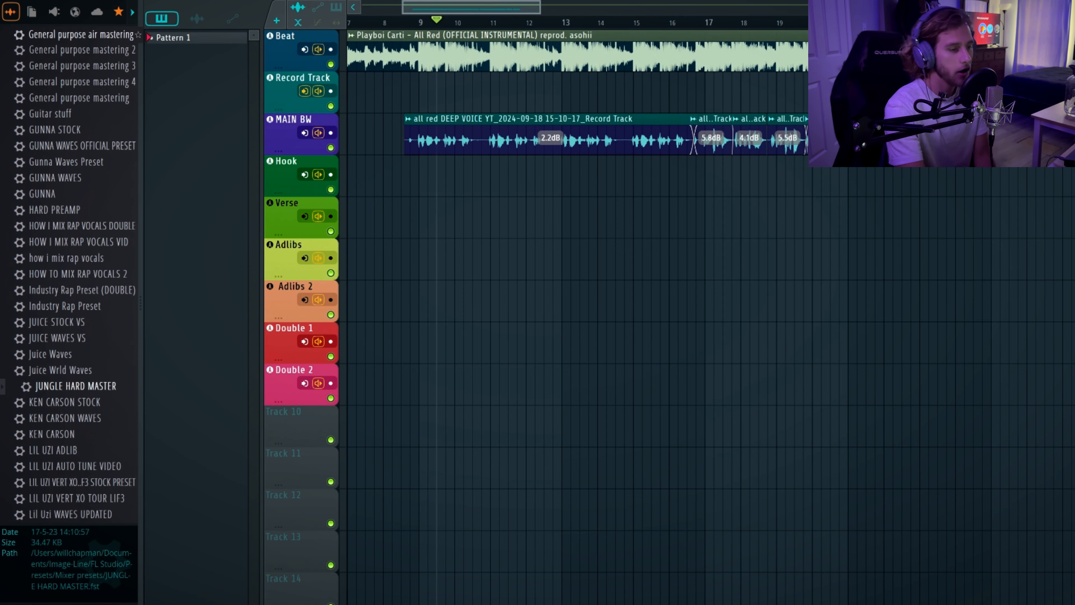
Show the mixer and examine the NS1 and DeEsser settings on the vocal preset bus, insert 3
key("F9")
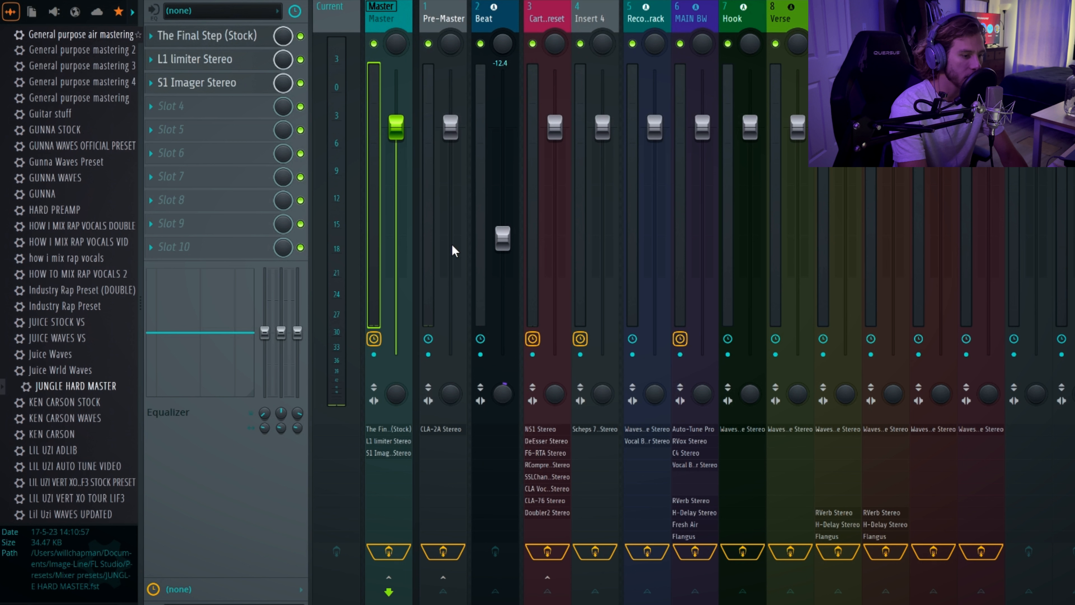
left_click(554, 10)
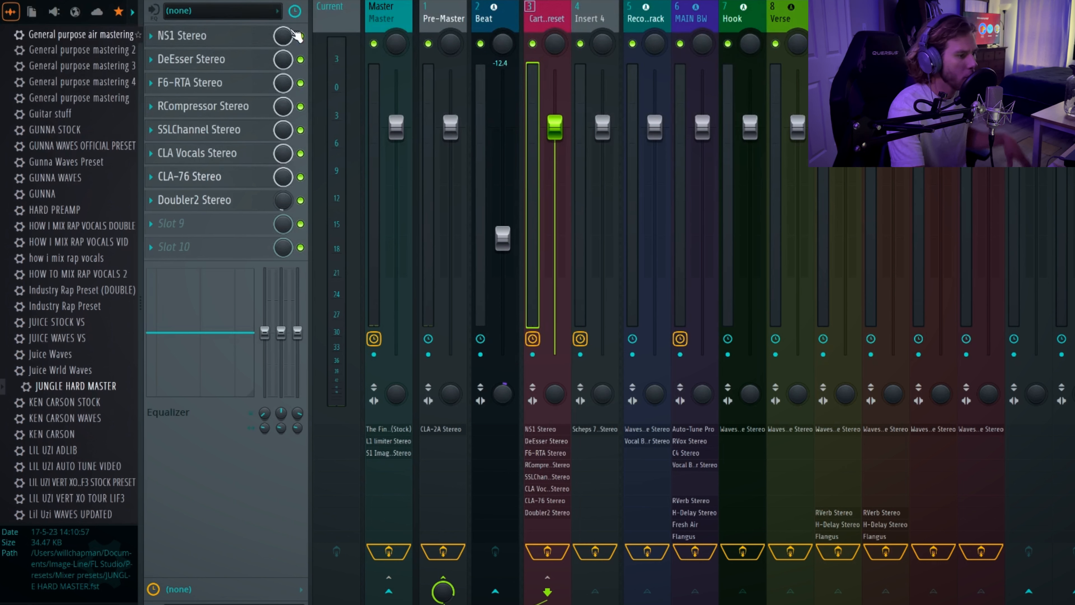
left_click(696, 16)
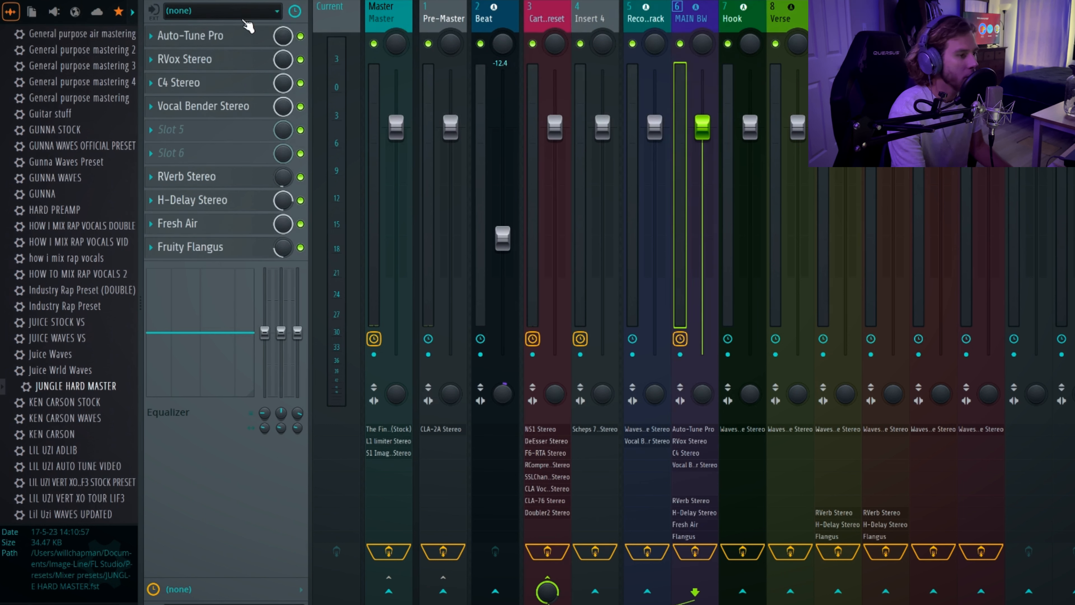
left_click(558, 15)
left_click(190, 36)
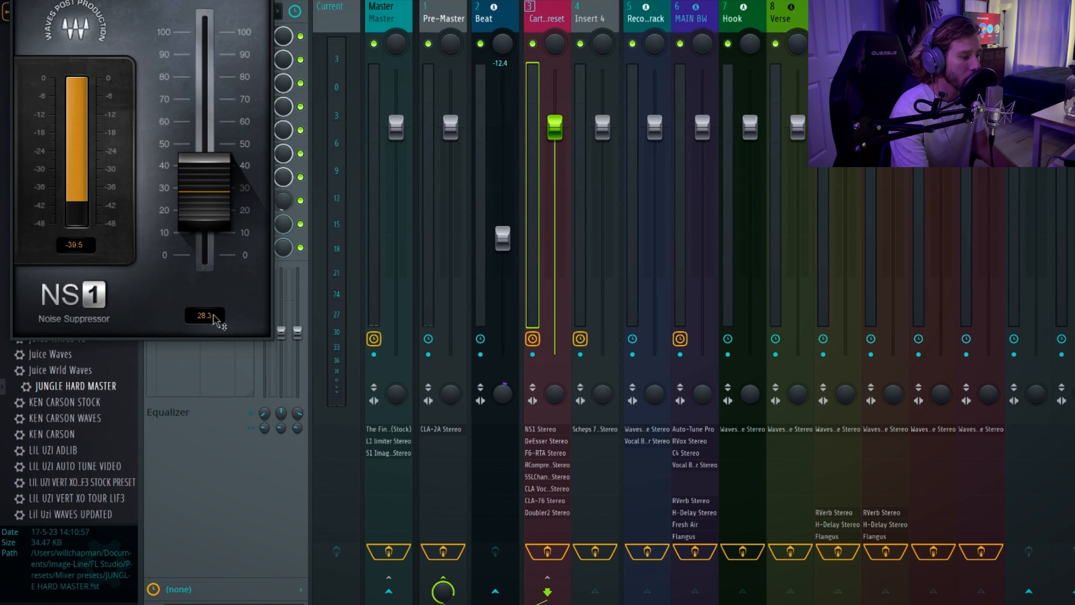
left_click(263, 1)
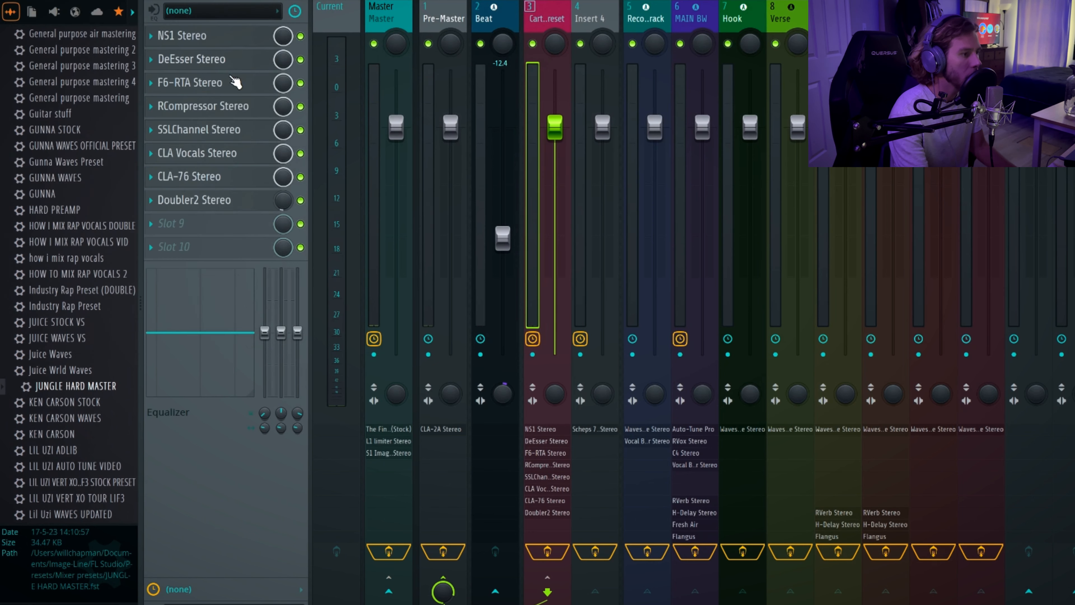
left_click(221, 62)
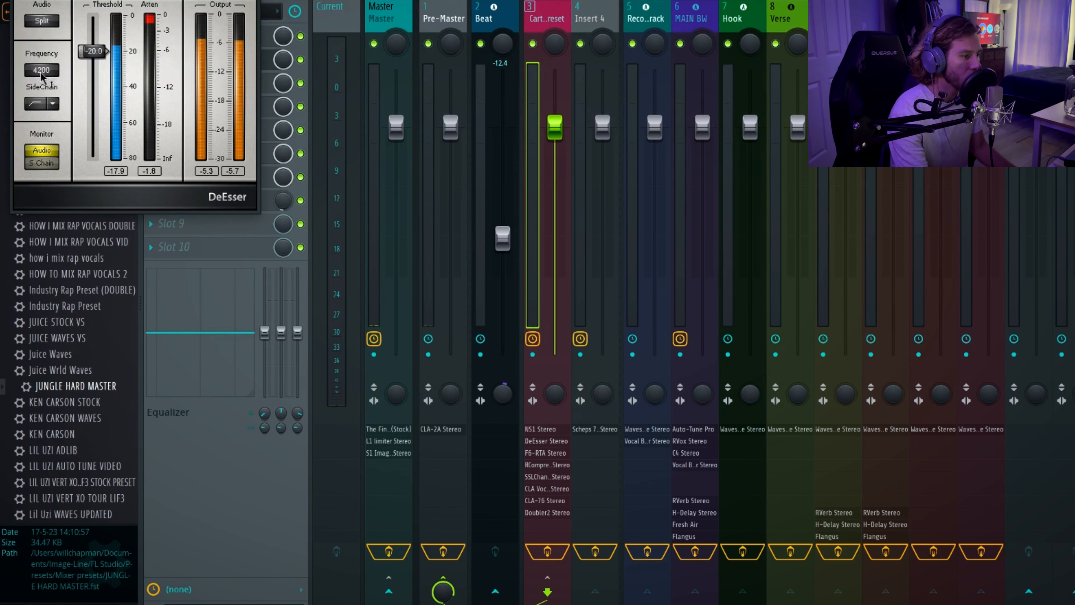
left_click(263, 1)
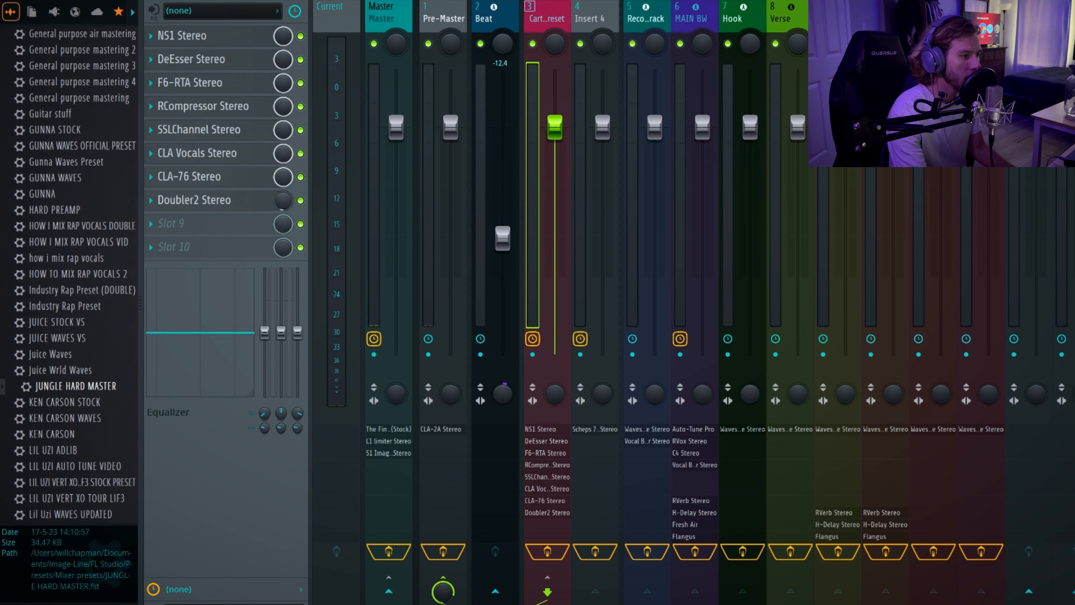
In the preset bus's F6 equalizer, try a 24 dB/oct slope on the high-pass filter, and return it to 12 dB/oct
left_click(187, 84)
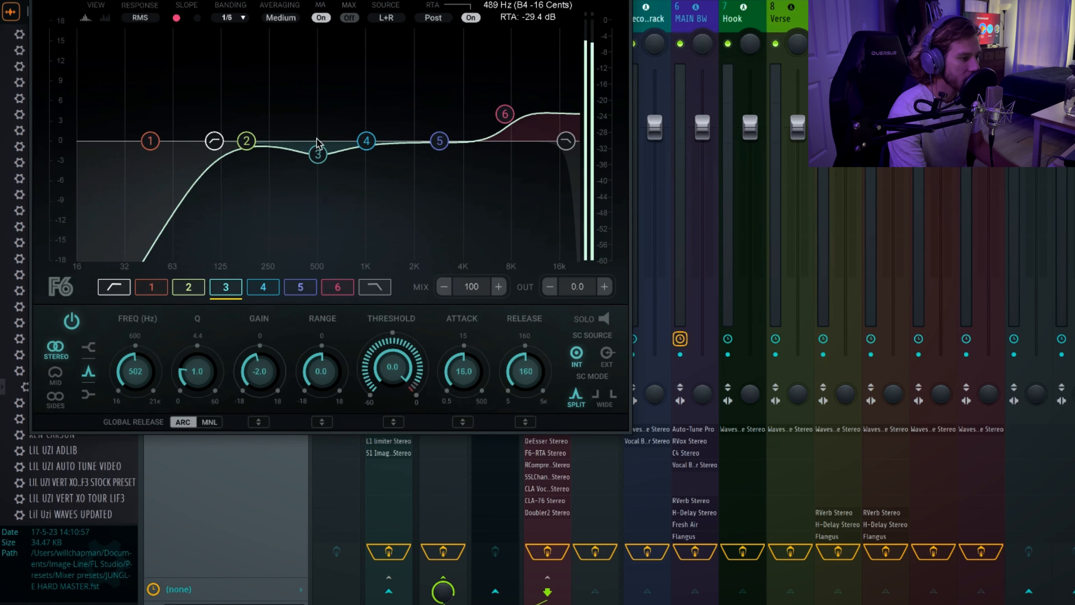
left_click(215, 141)
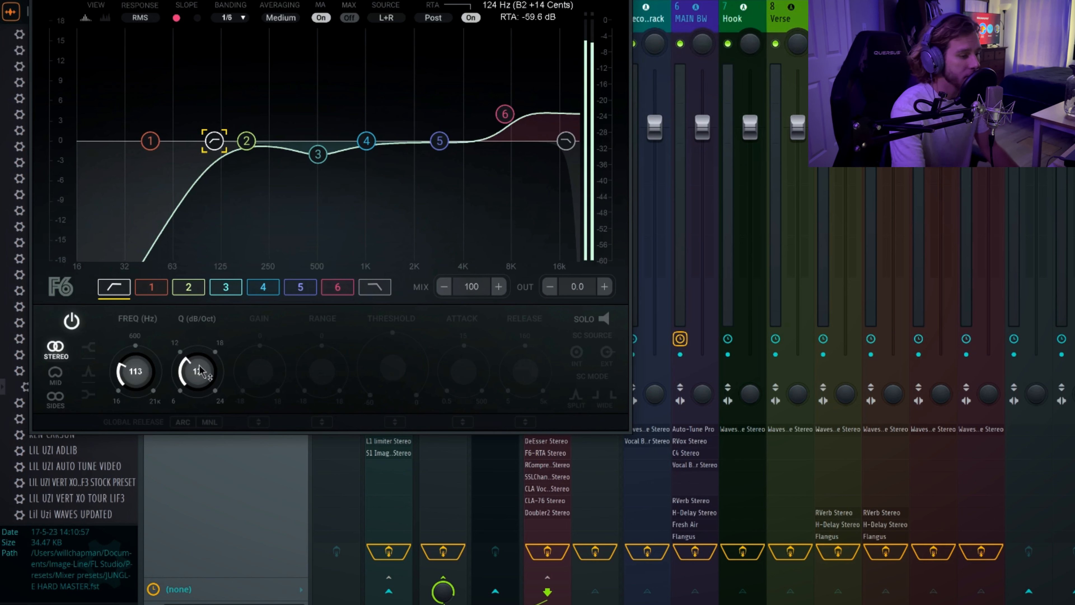
left_click_drag(197, 371, 198, 347)
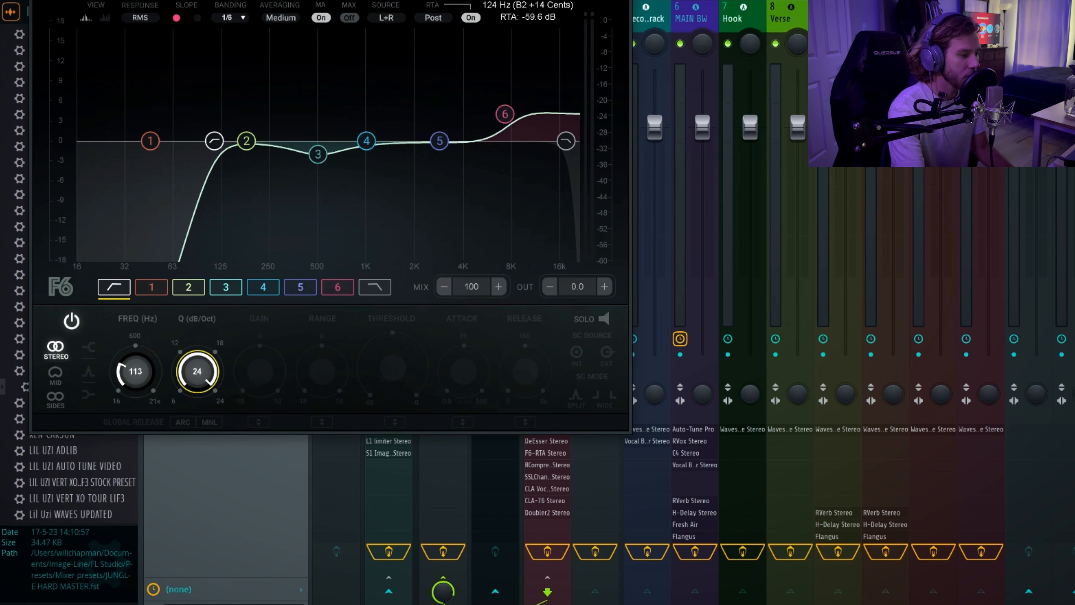
left_click_drag(197, 372, 198, 394)
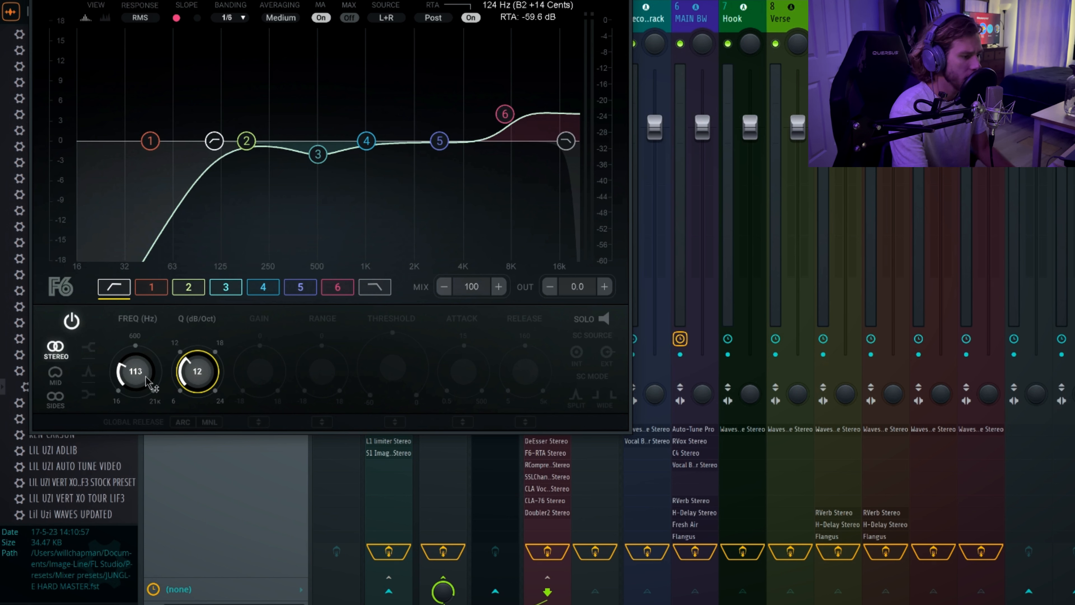
Examine the frequency and gain settings of bands 3 and 6 in the F6 equalizer
left_click(317, 154)
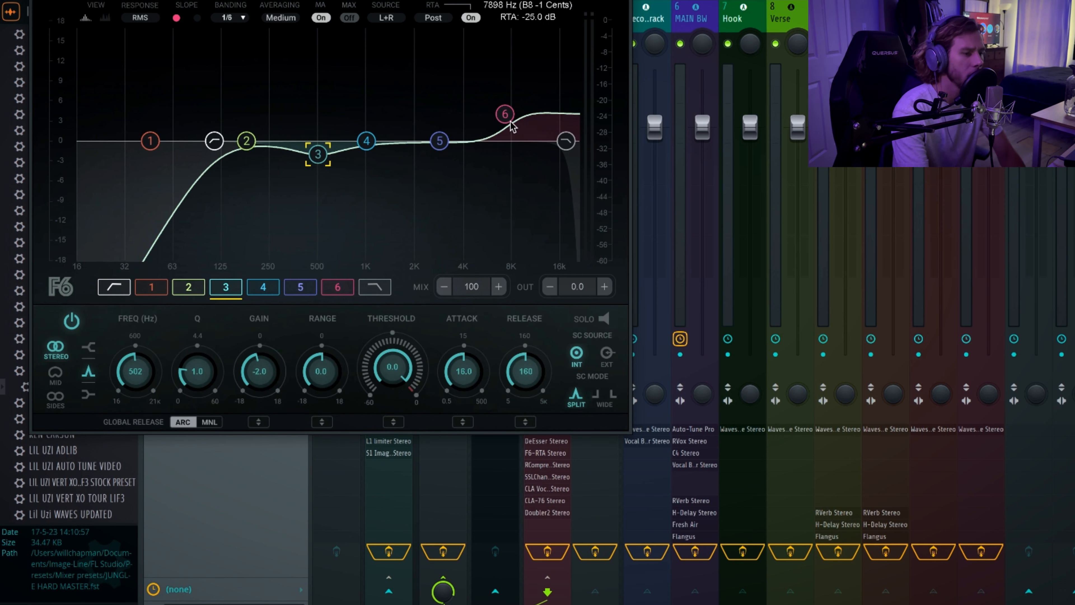
left_click(505, 113)
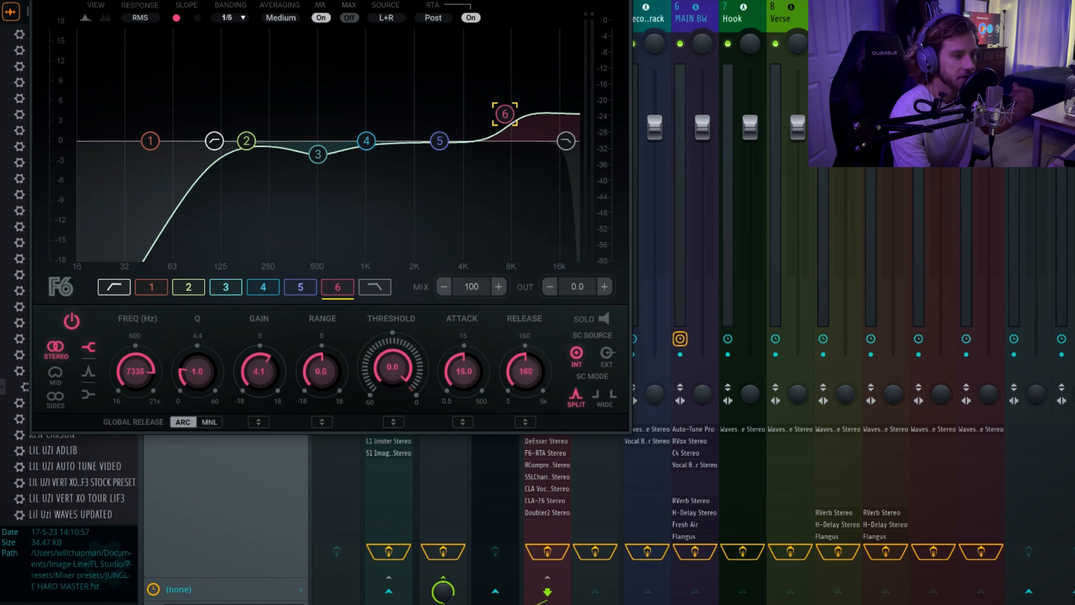
key("Escape")
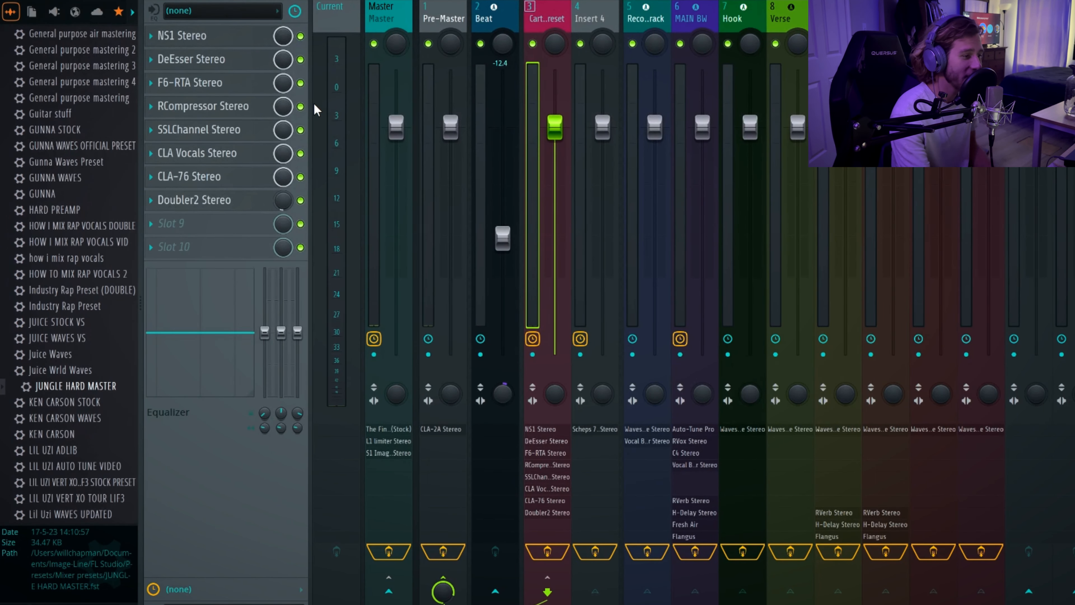
Examine the RCompressor and SSLChannel settings on the vocal preset bus
left_click(235, 106)
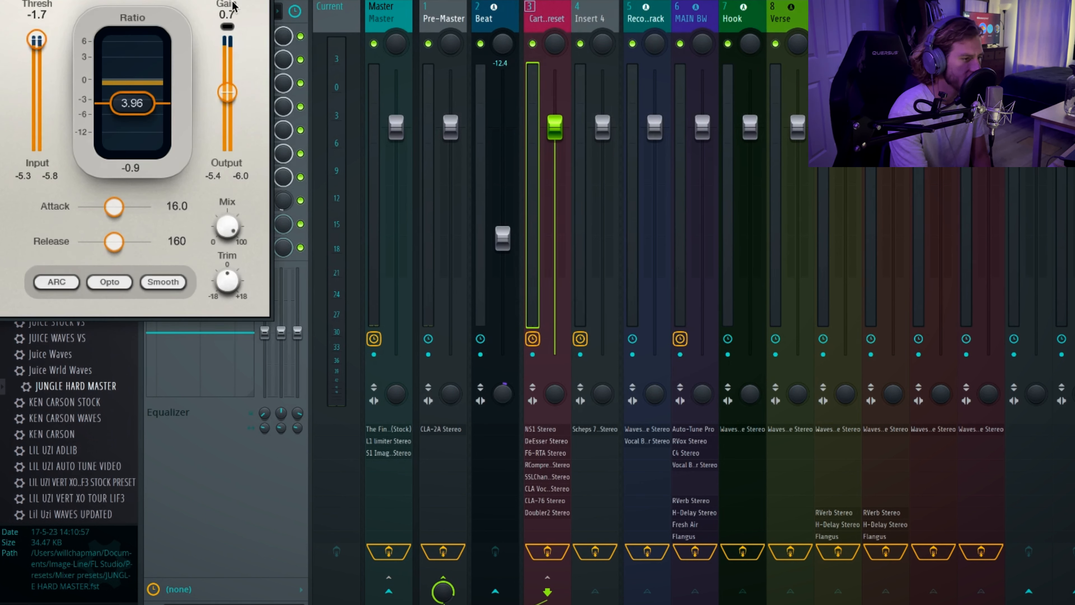
key("Escape")
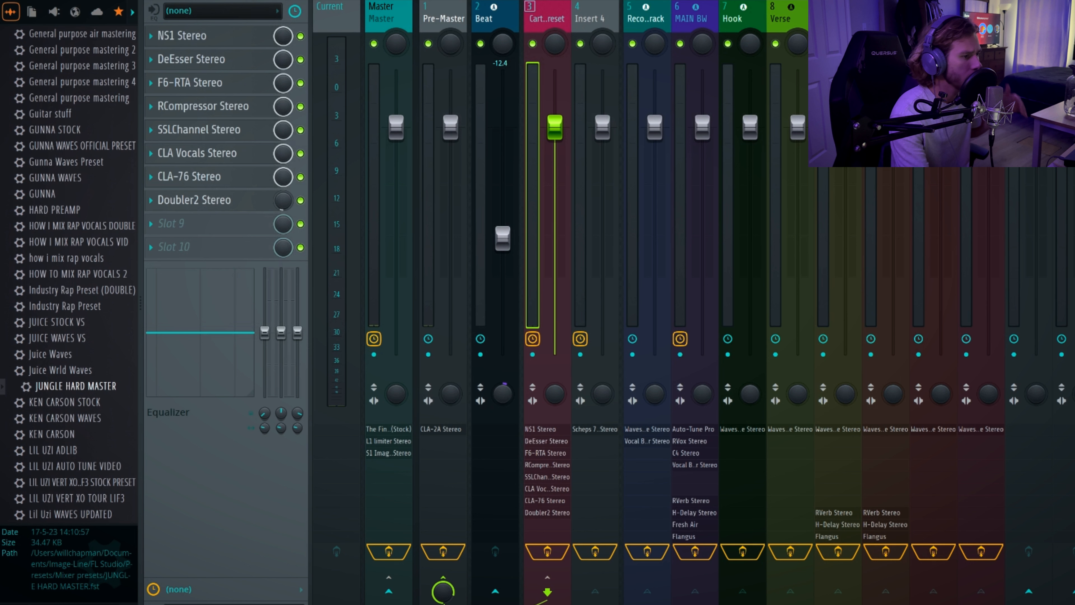
left_click(228, 132)
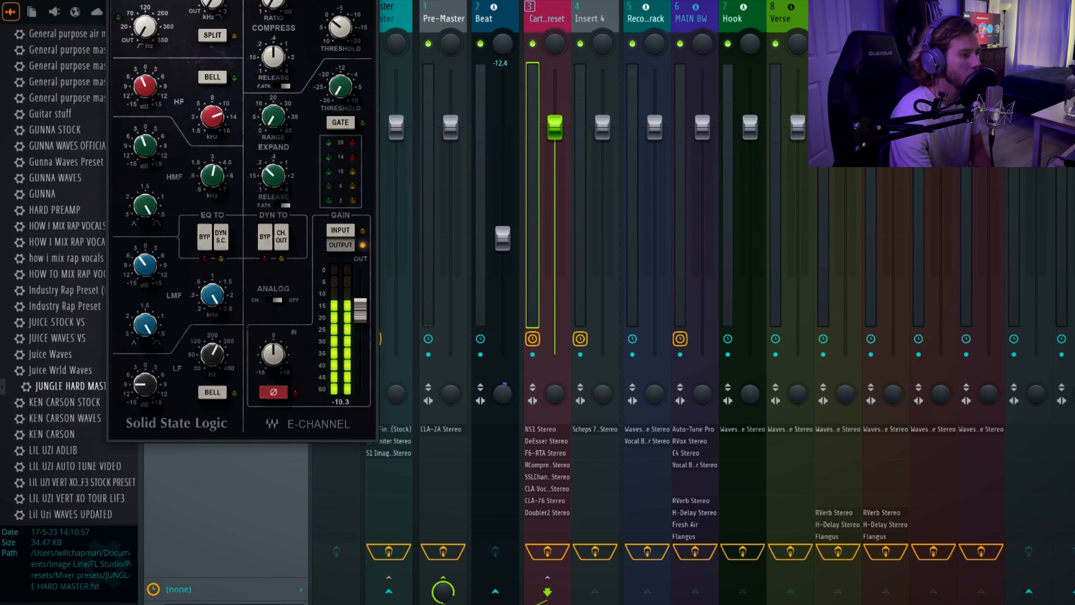
key("Escape")
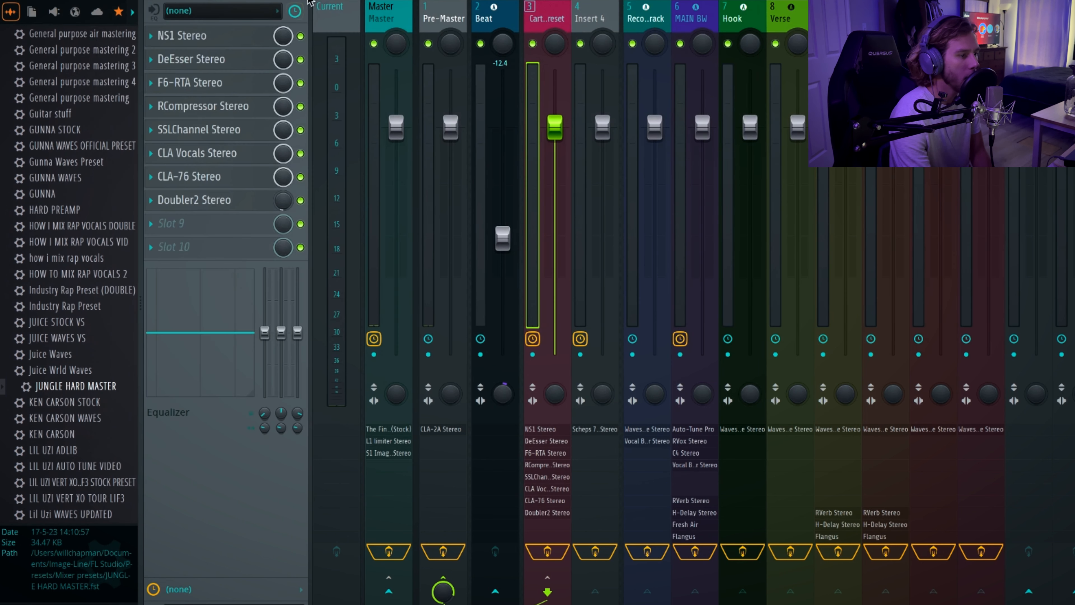
Examine the CLA Vocals, CLA-76 and Doubler2 settings on the vocal preset bus
left_click(215, 157)
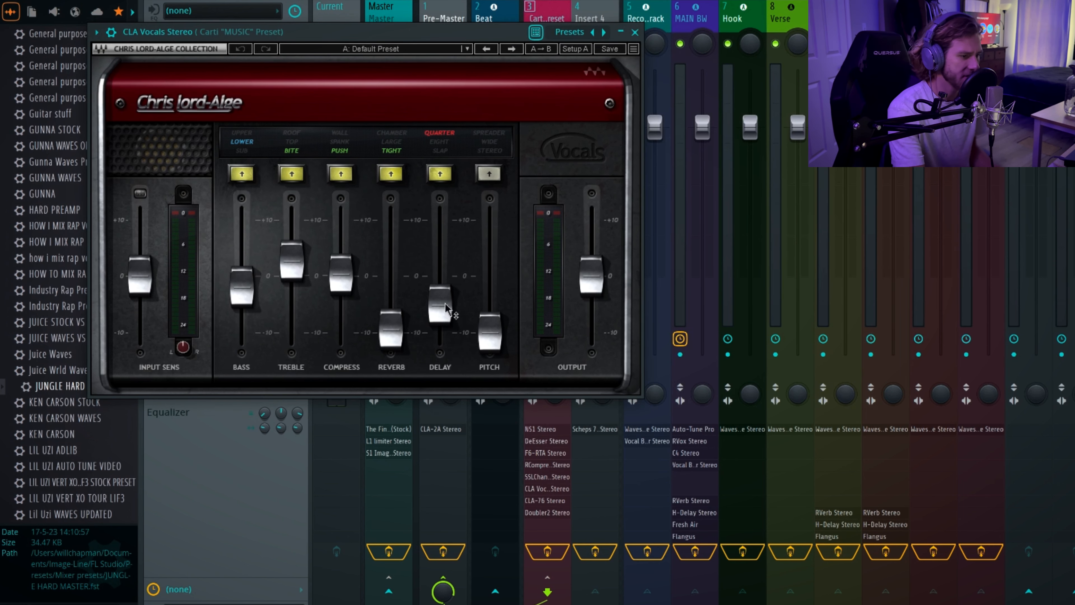
left_click(635, 32)
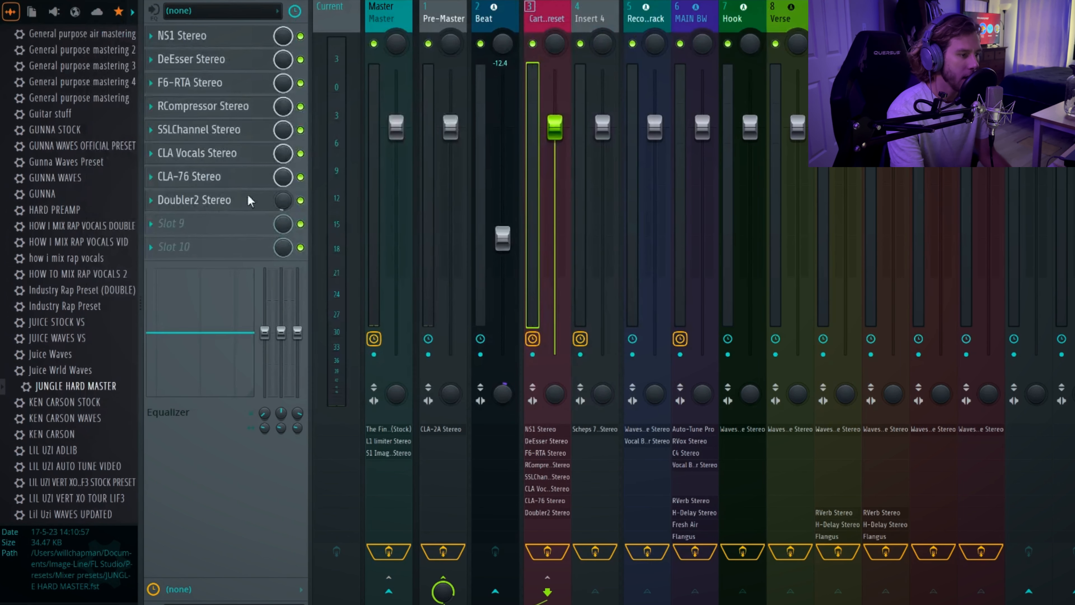
left_click(210, 180)
left_click(180, 152)
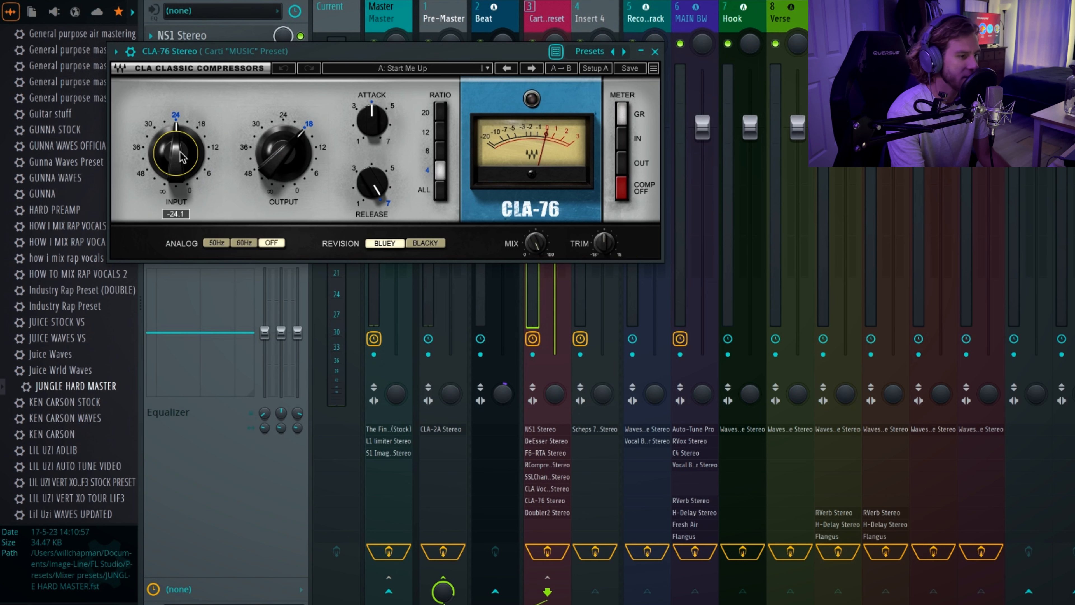
left_click(154, 165)
left_click(290, 174)
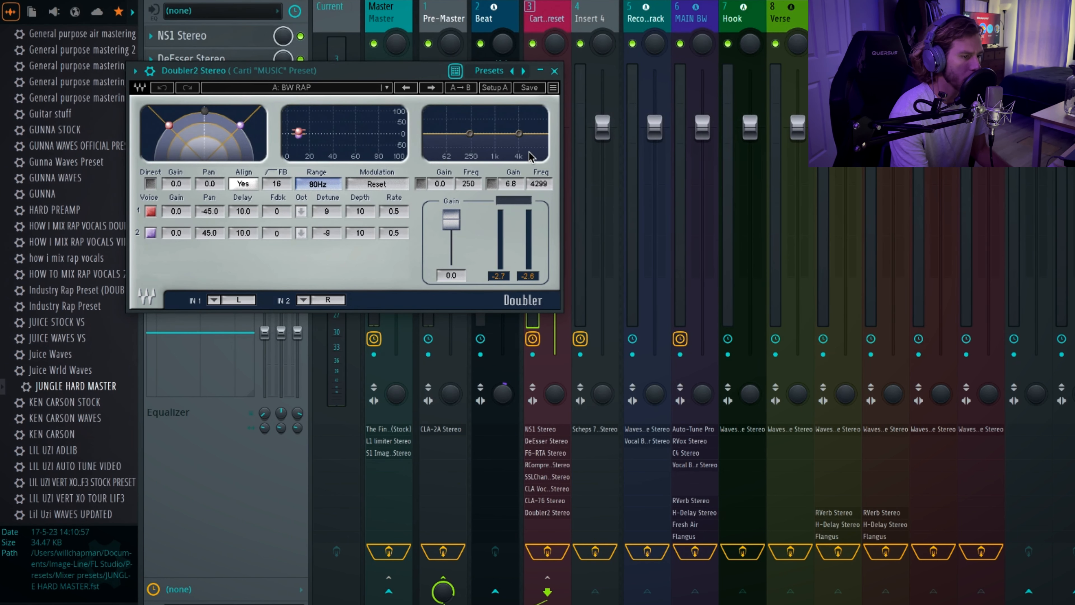
left_click(555, 71)
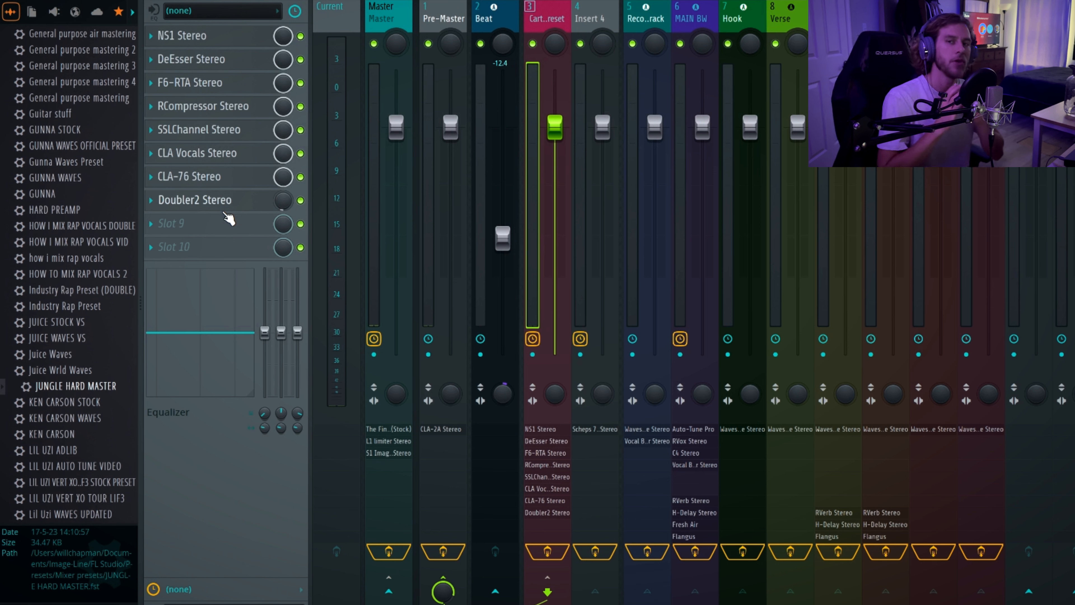
Open Vocal Bender on the Record Track channel and check its formant value
left_click(660, 16)
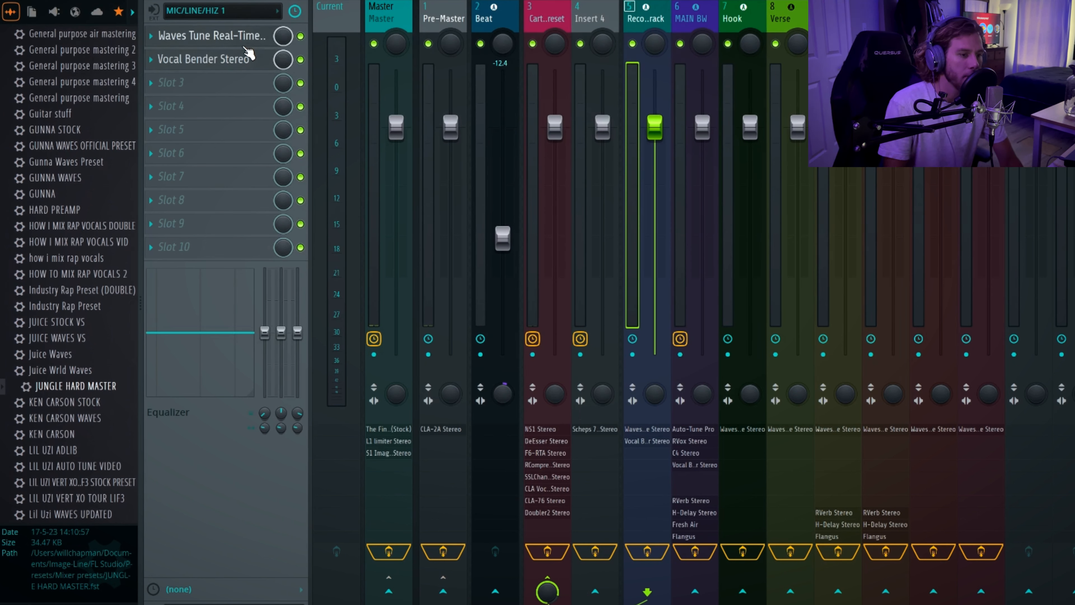
key("Right")
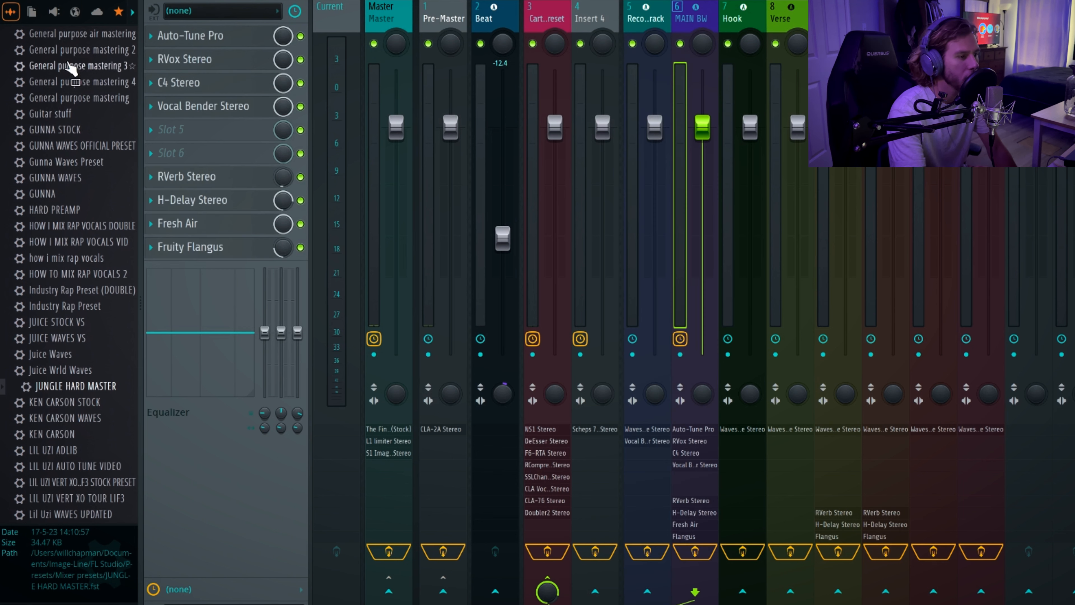
left_click(655, 16)
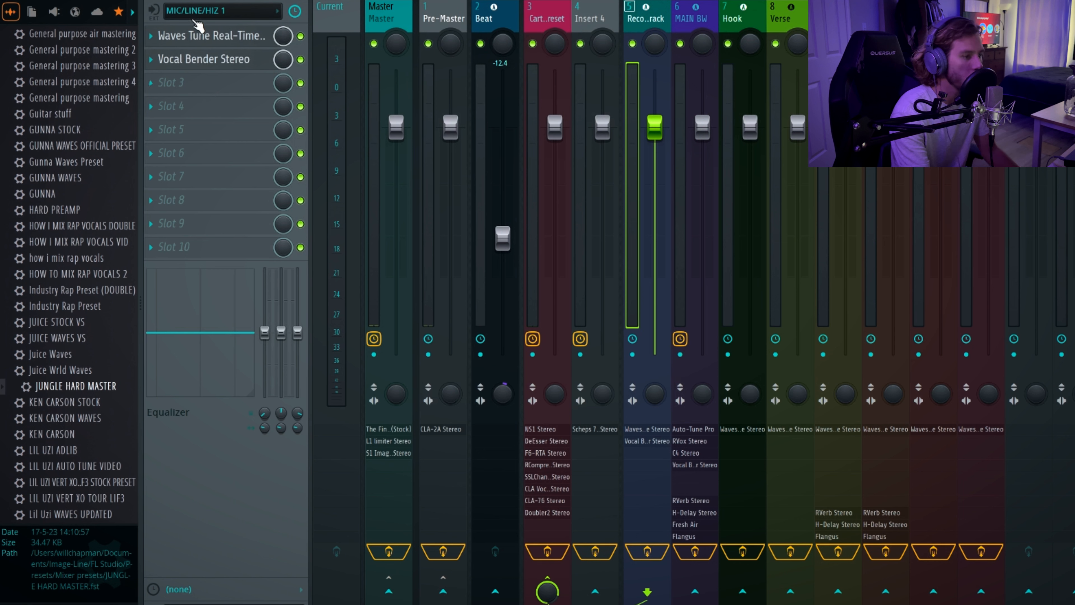
left_click(224, 64)
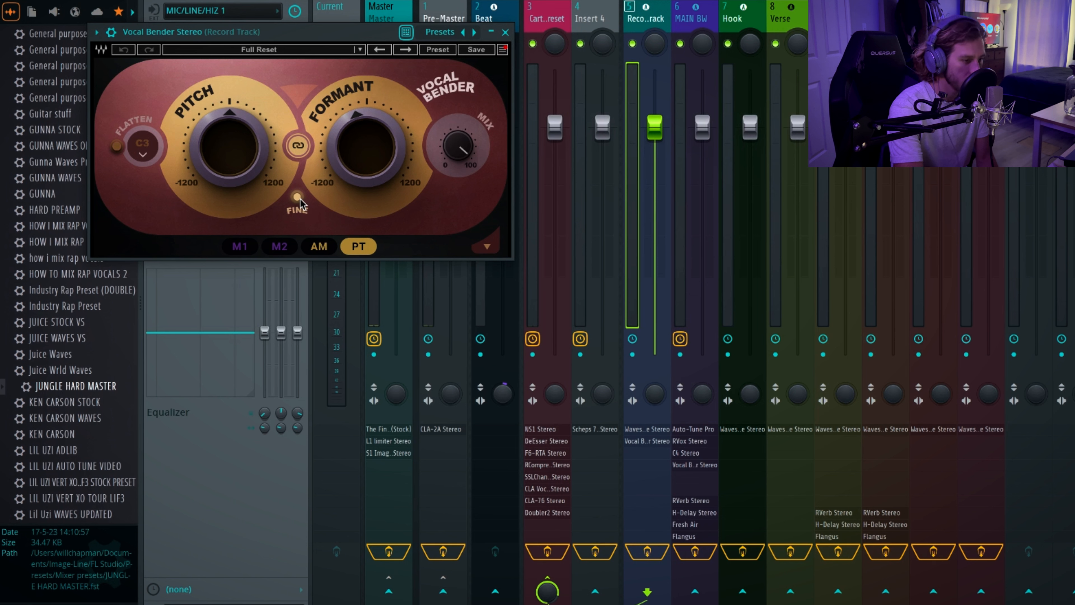
left_click(367, 163)
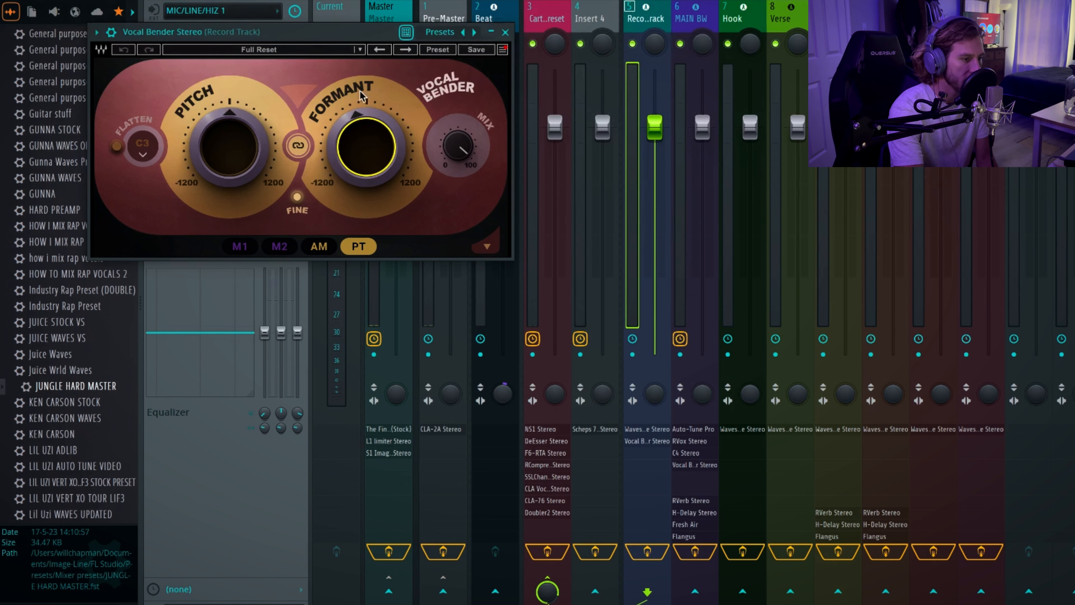
mouse_move(370, 153)
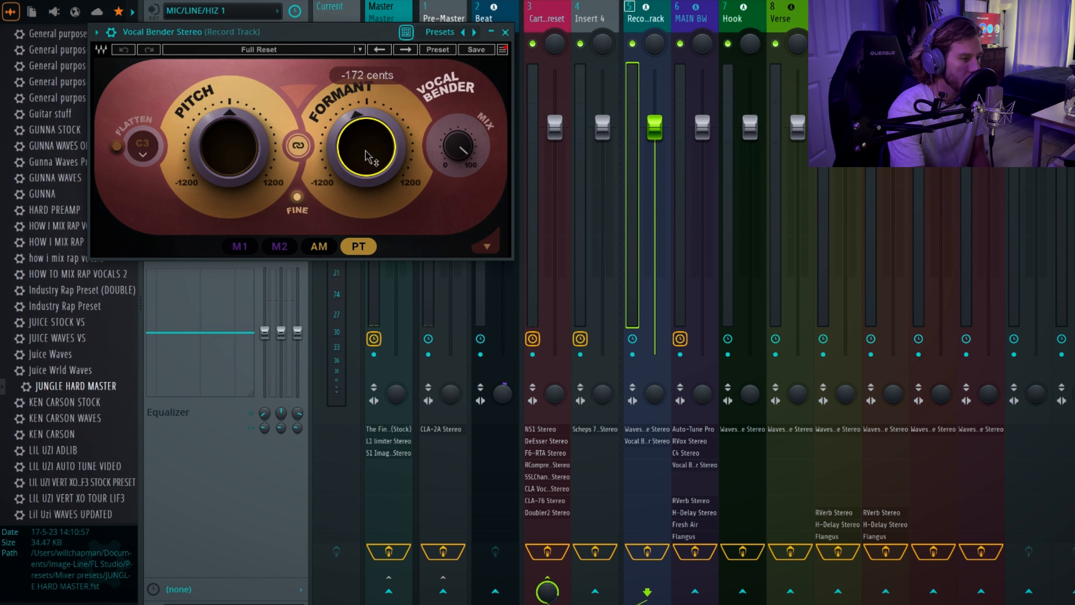
Turn off Fine mode in Vocal Bender and set the formant to -2 semitones
left_click(297, 197)
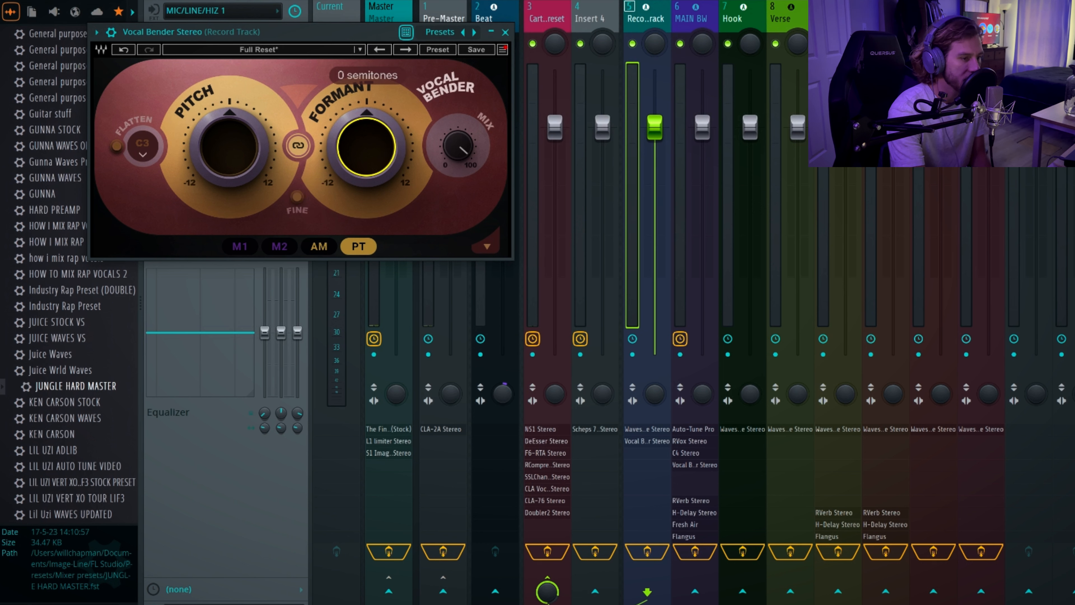
left_click_drag(366, 147, 367, 151)
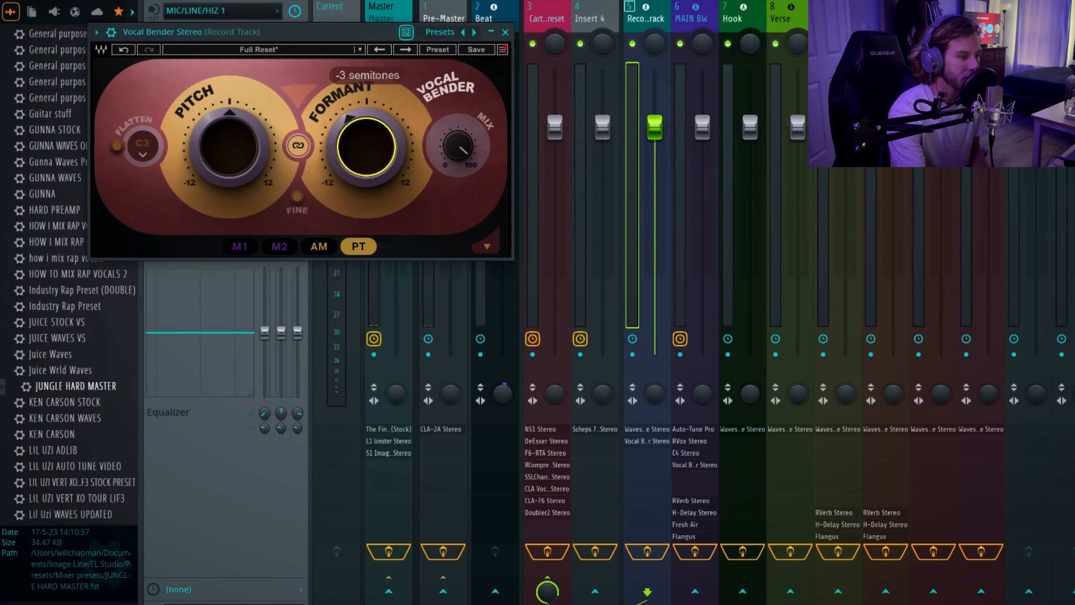
left_click_drag(367, 151, 378, 162)
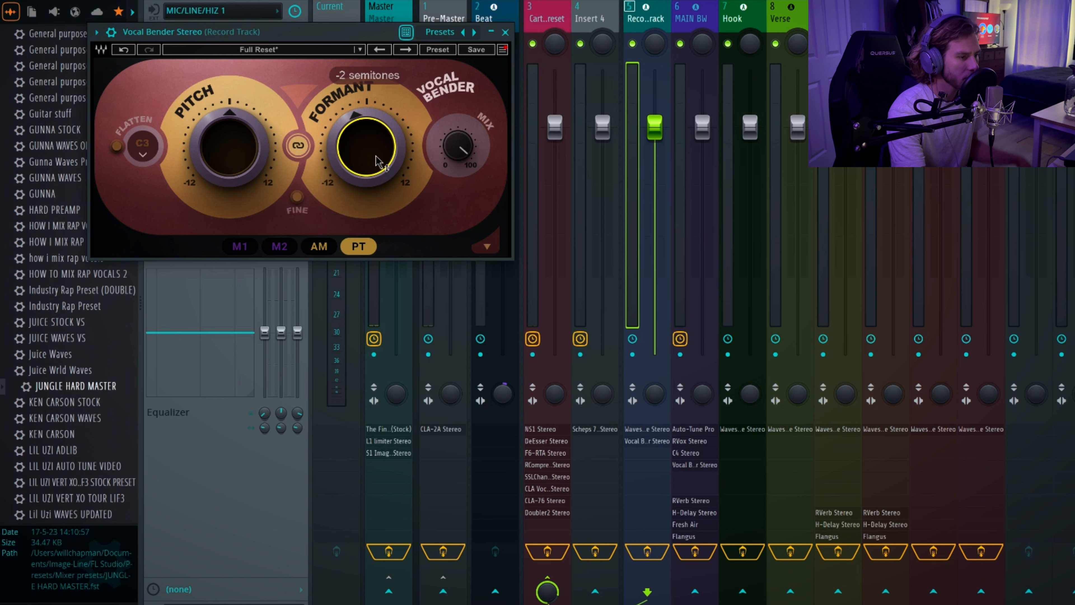
Enable Fine mode in Vocal Bender, set the formant to -174 cents, and close the plugin
left_click(297, 197)
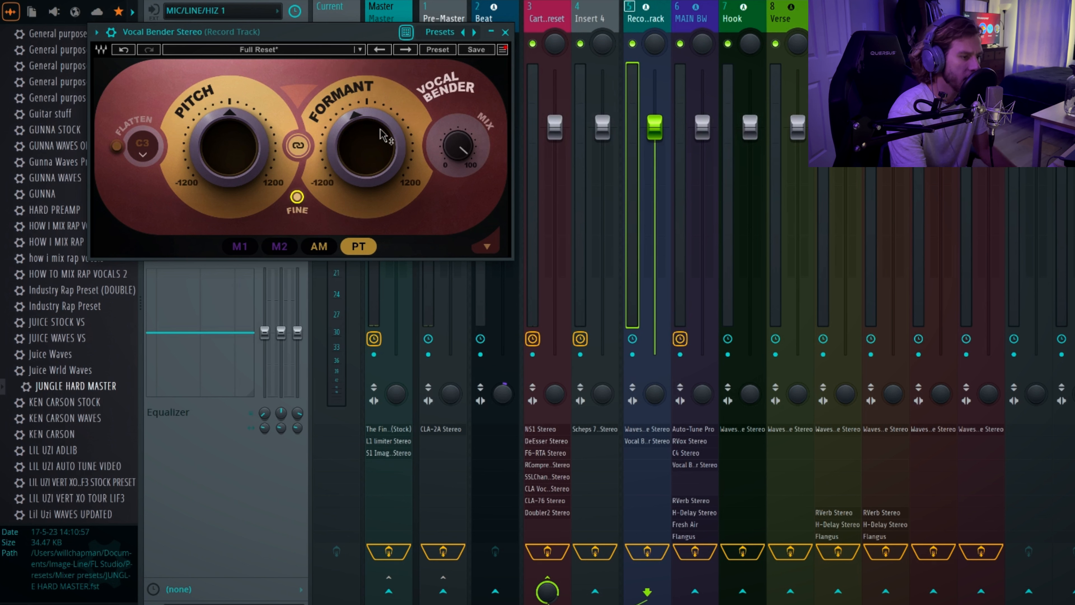
left_click_drag(382, 135, 382, 136)
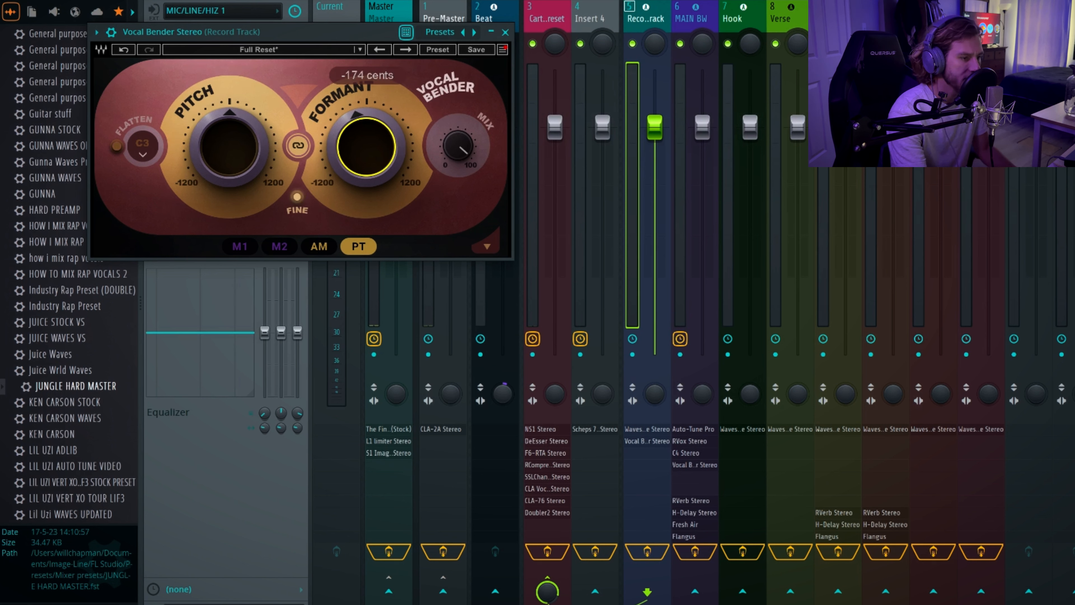
left_click(505, 32)
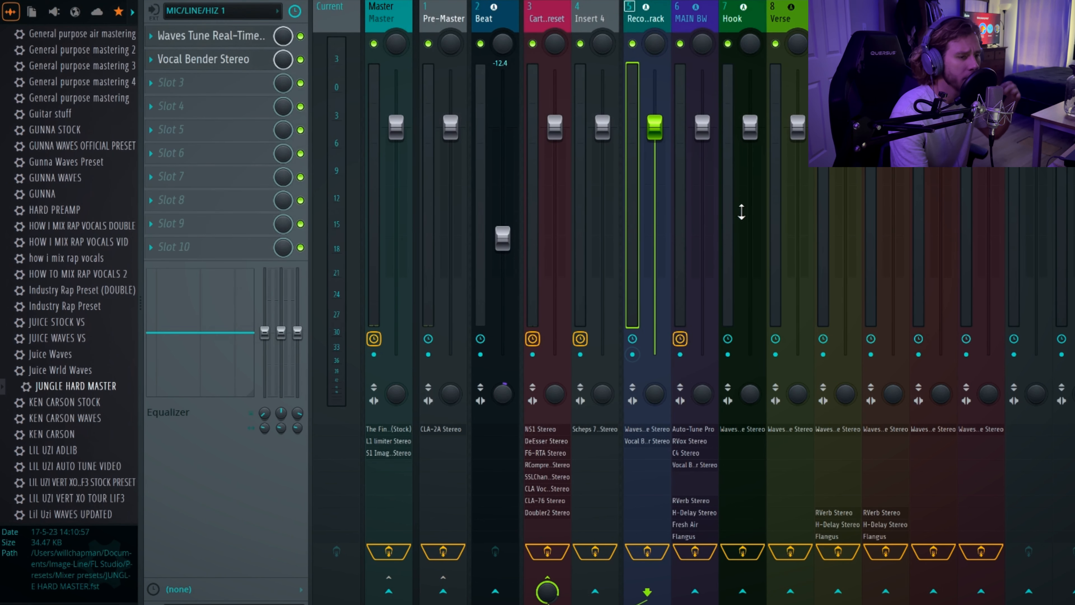
Bypass Vocal Bender on the Record Track, arm that track for recording, and turn off the Master channel's effects
left_click(697, 26)
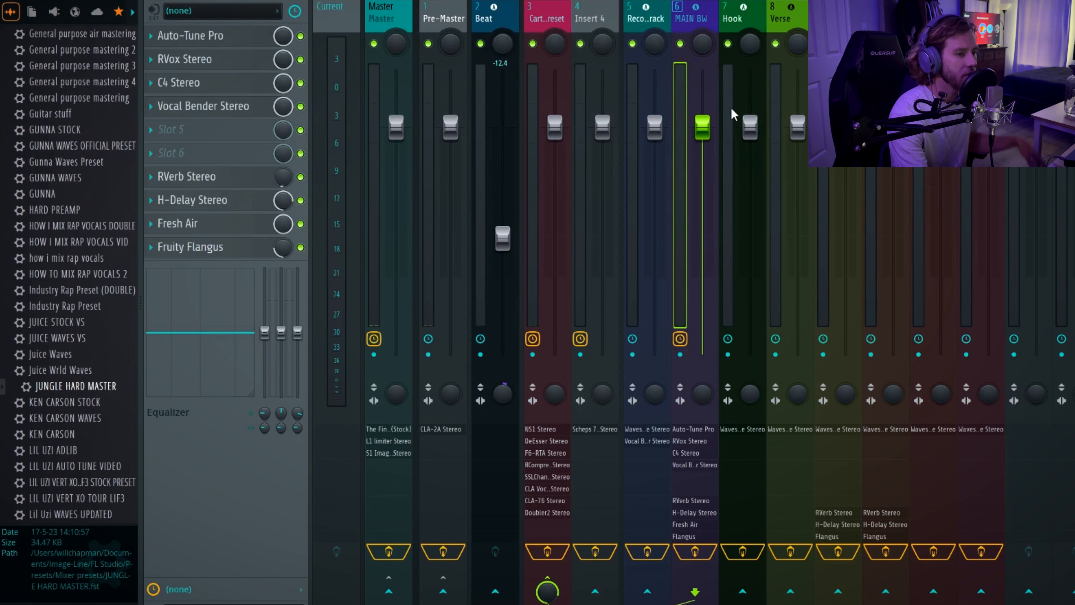
left_click(631, 401)
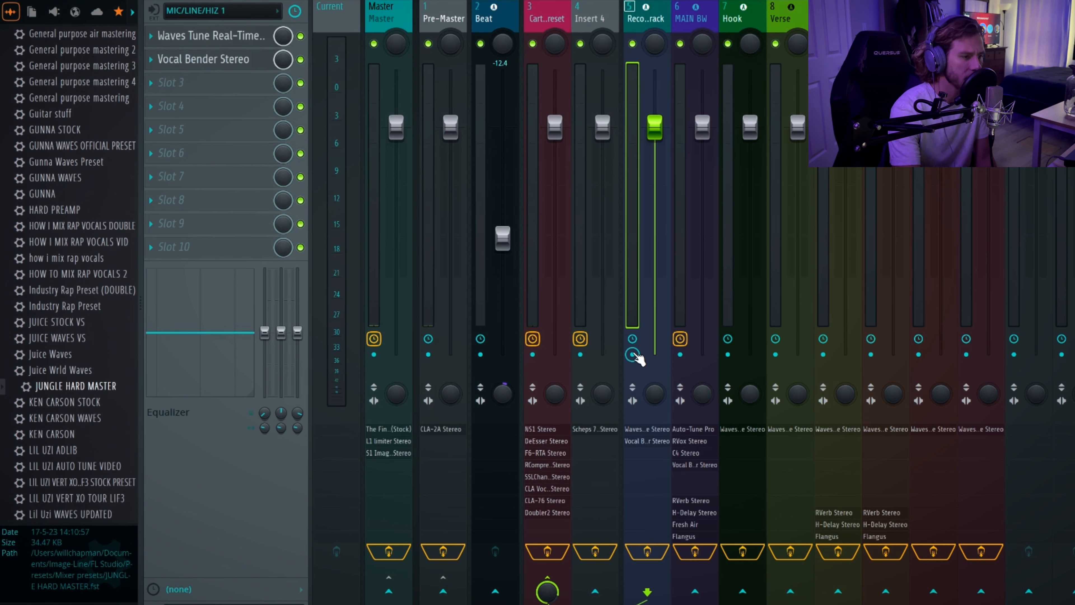
left_click(301, 60)
left_click(633, 354)
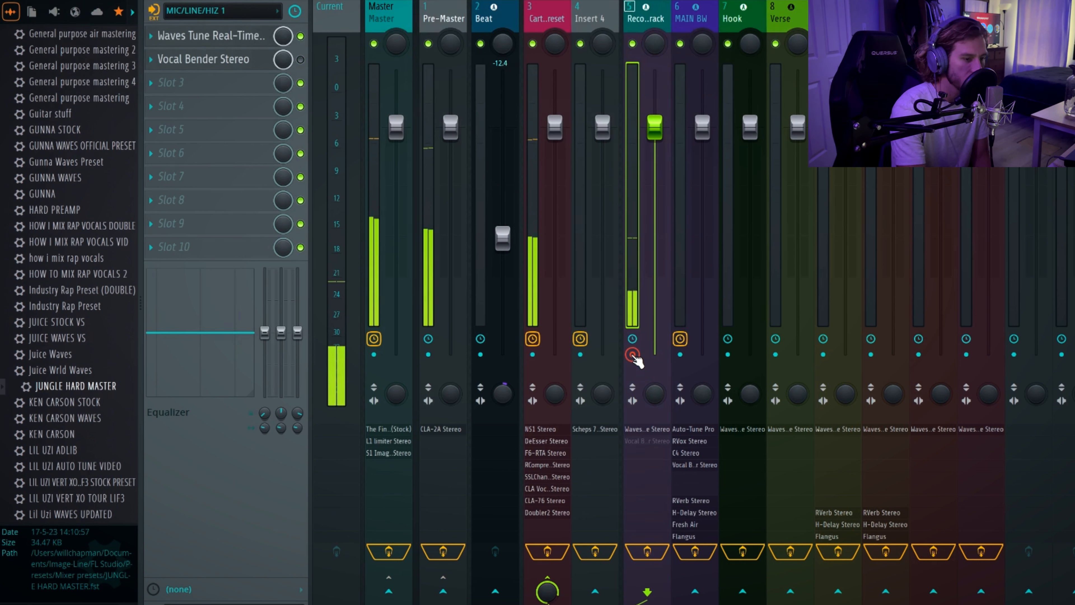
left_click(394, 555)
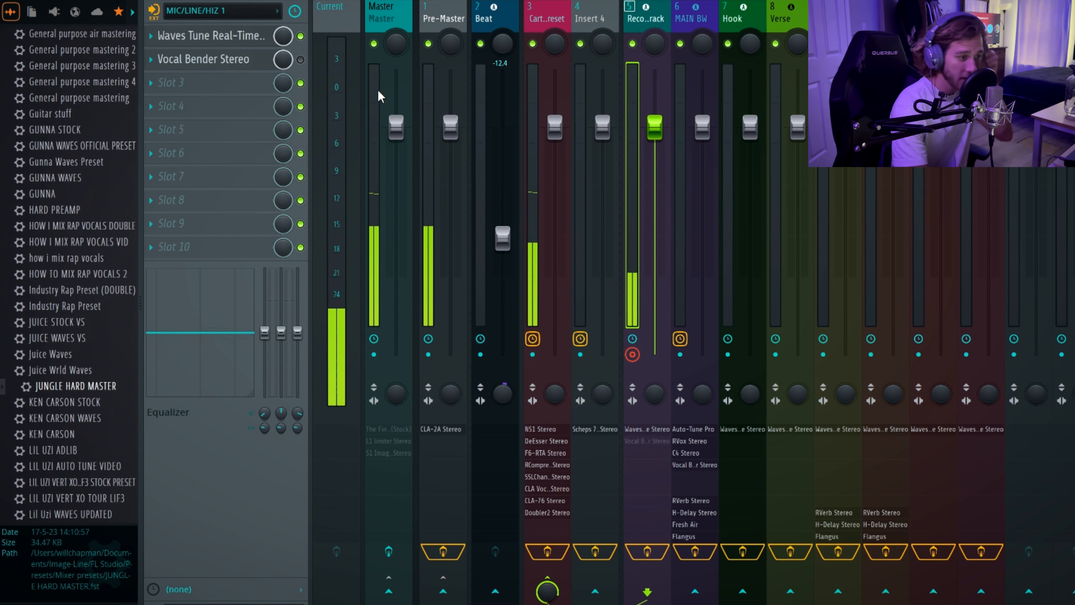
Compare the live vocal with Vocal Bender on and off, disarm the Record Track, and leave Vocal Bender enabled
left_click(300, 60)
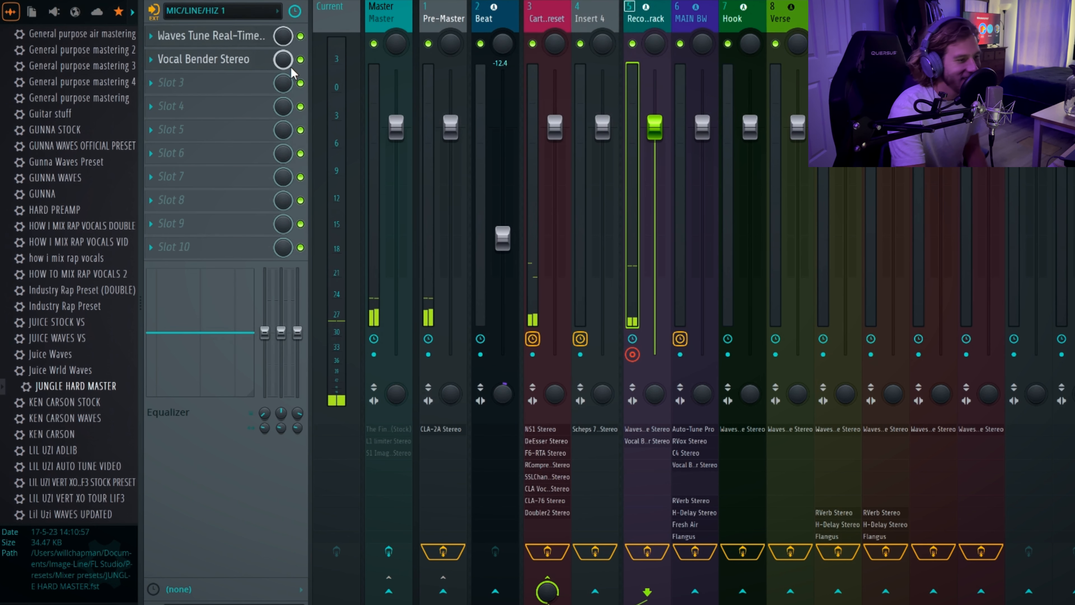
left_click(301, 60)
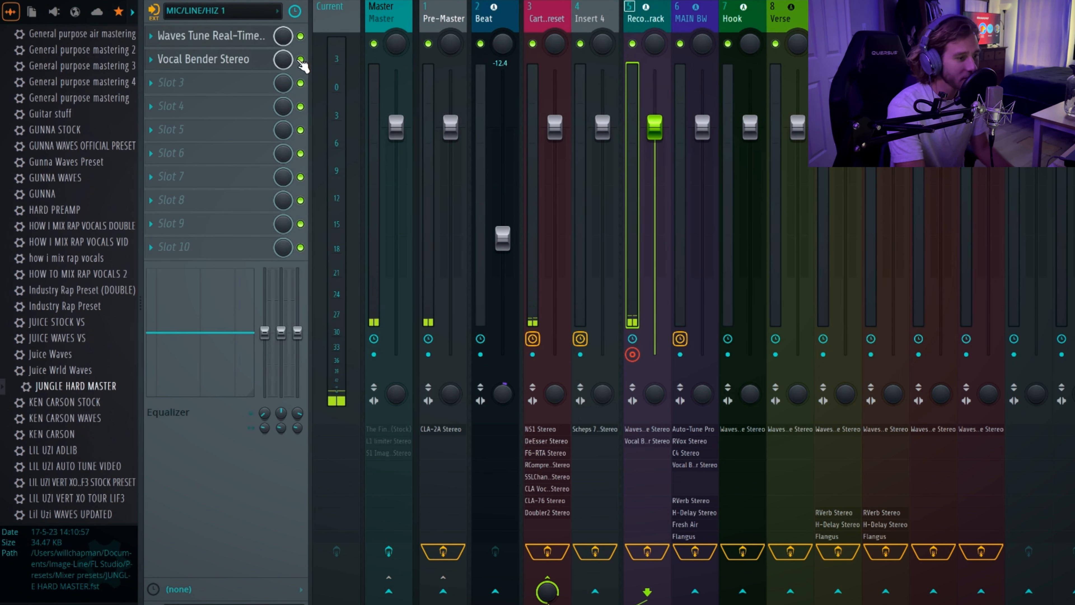
left_click(633, 354)
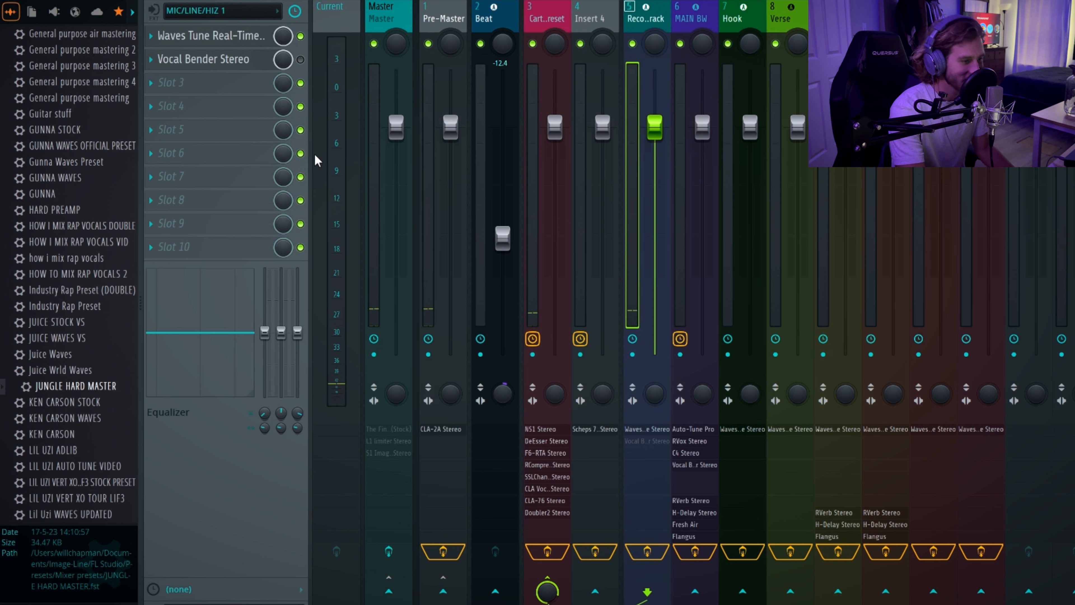
left_click(300, 60)
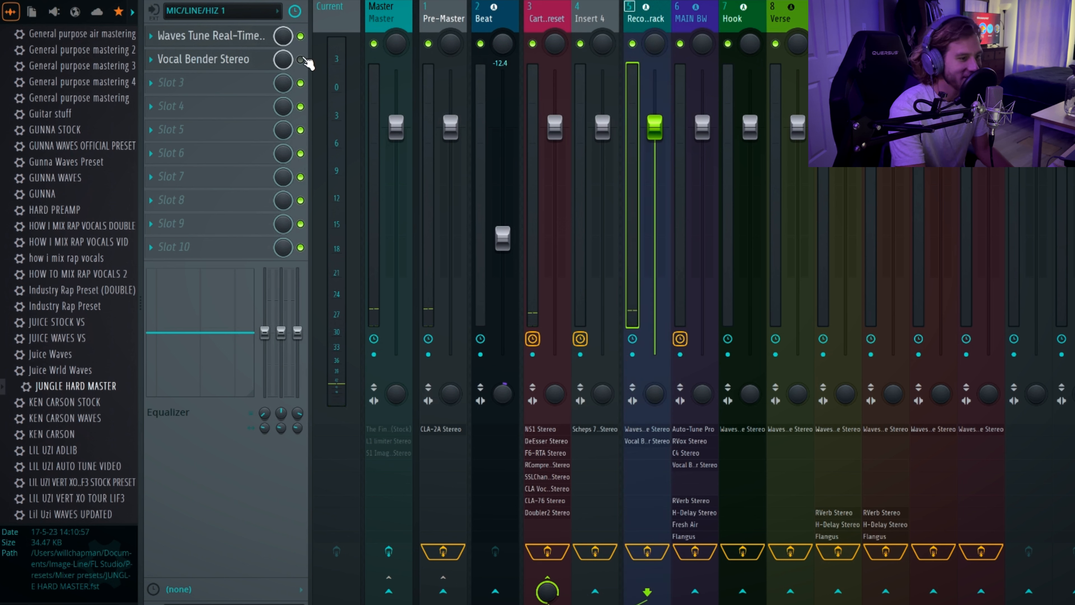
Raise the formant above zero in the Record Track's Vocal Bender and close the plugin
left_click(246, 66)
left_click(235, 142)
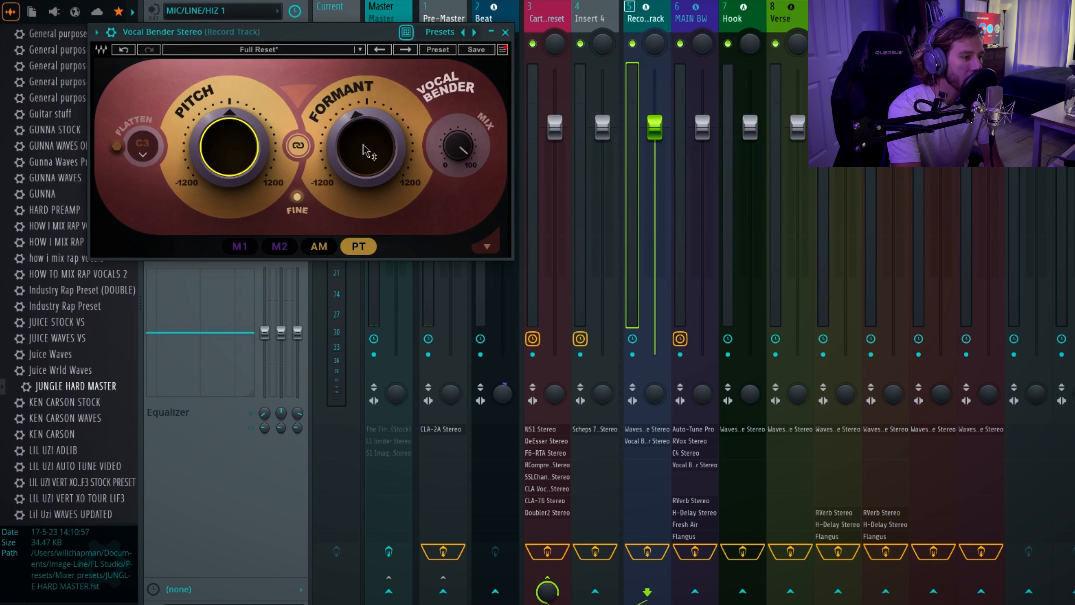
mouse_move(372, 158)
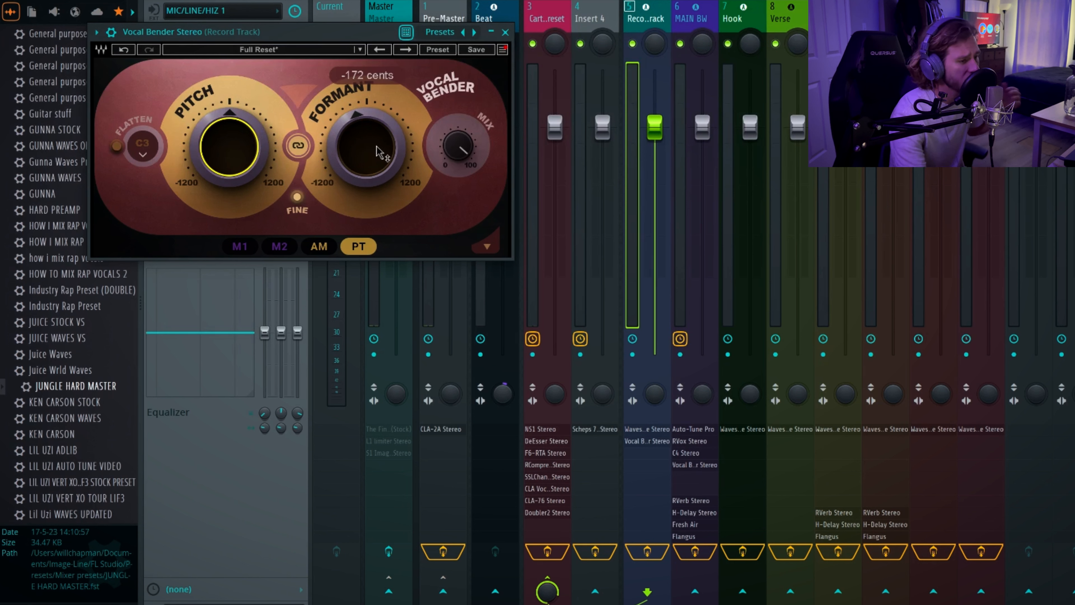
left_click_drag(378, 153, 379, 127)
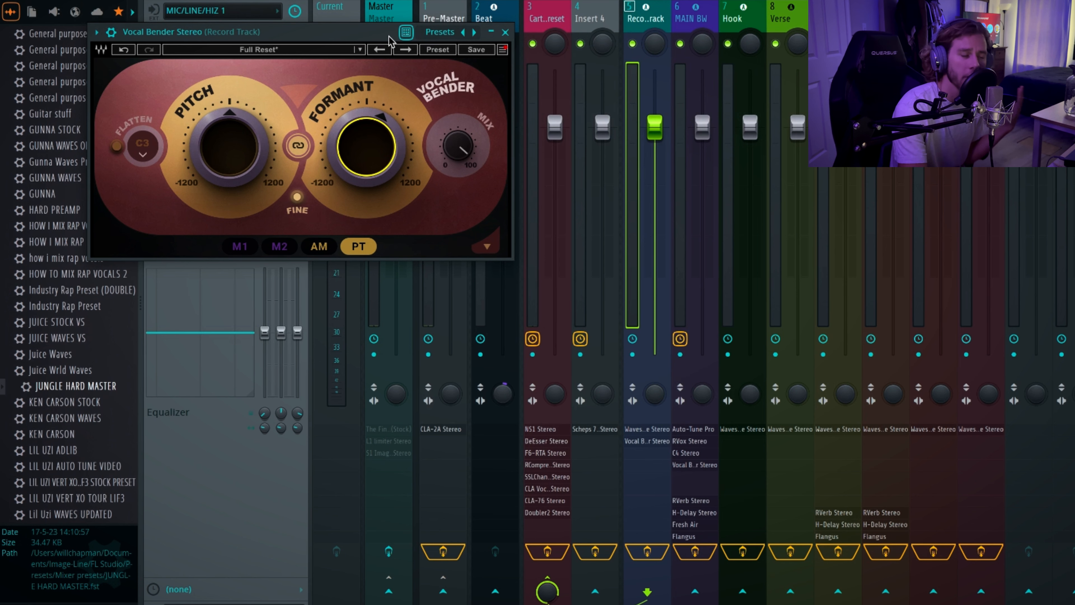
left_click(505, 31)
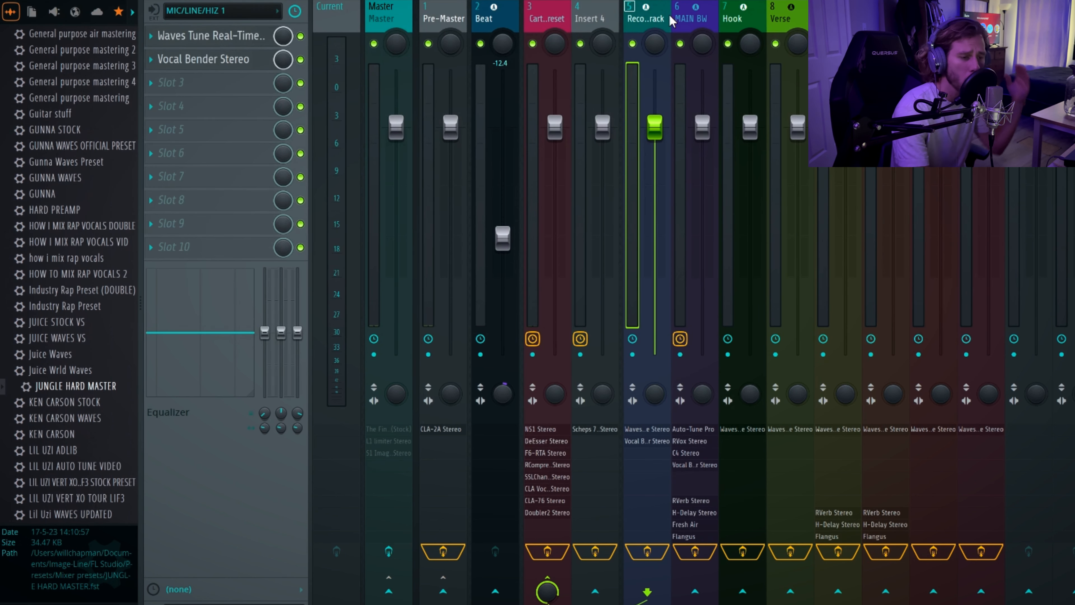
Review the plugin chains on the Carti preset bus and the MAIN BW channel, and try to open Fresh Air on MAIN BW
left_click(707, 19)
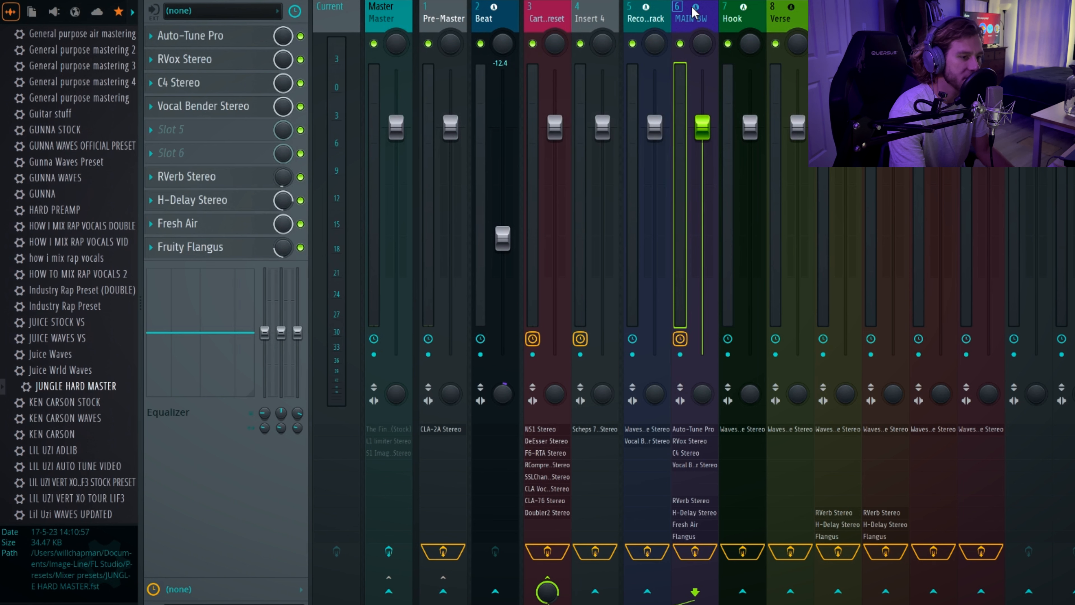
left_click(552, 19)
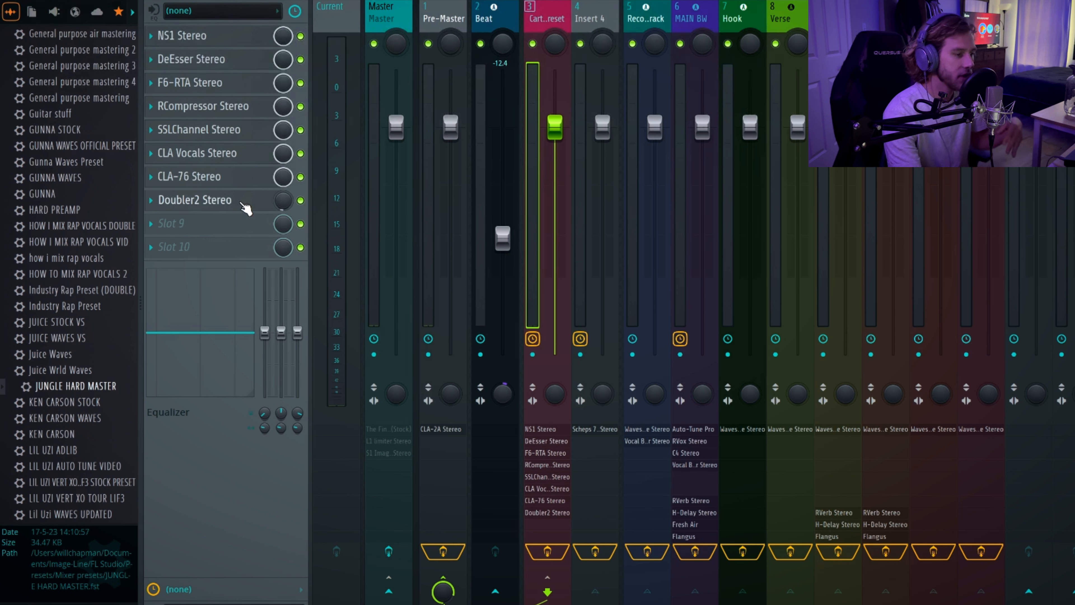
left_click(697, 25)
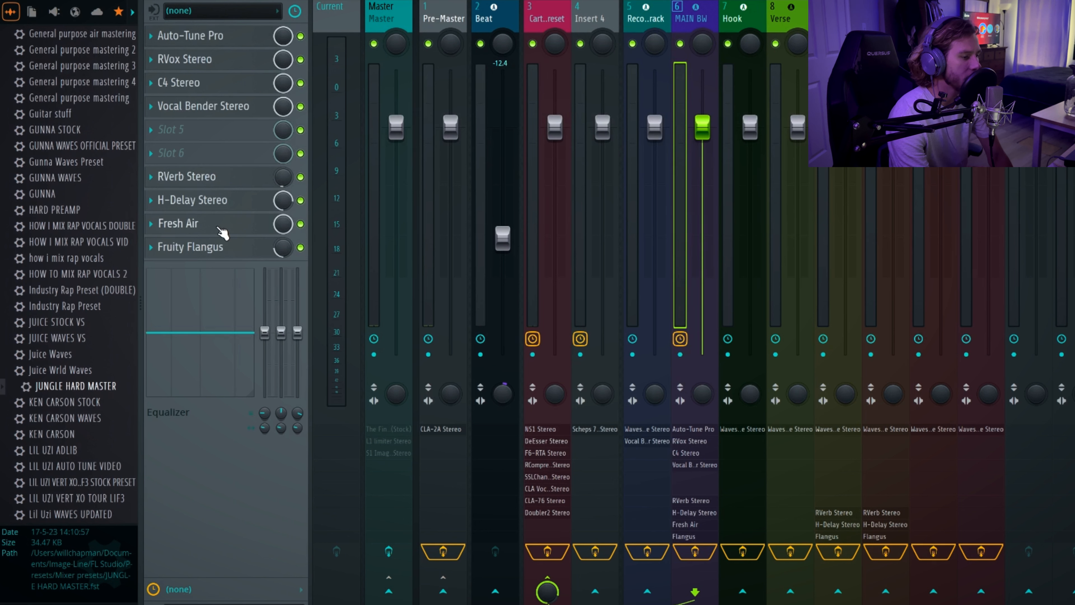
left_click(178, 225)
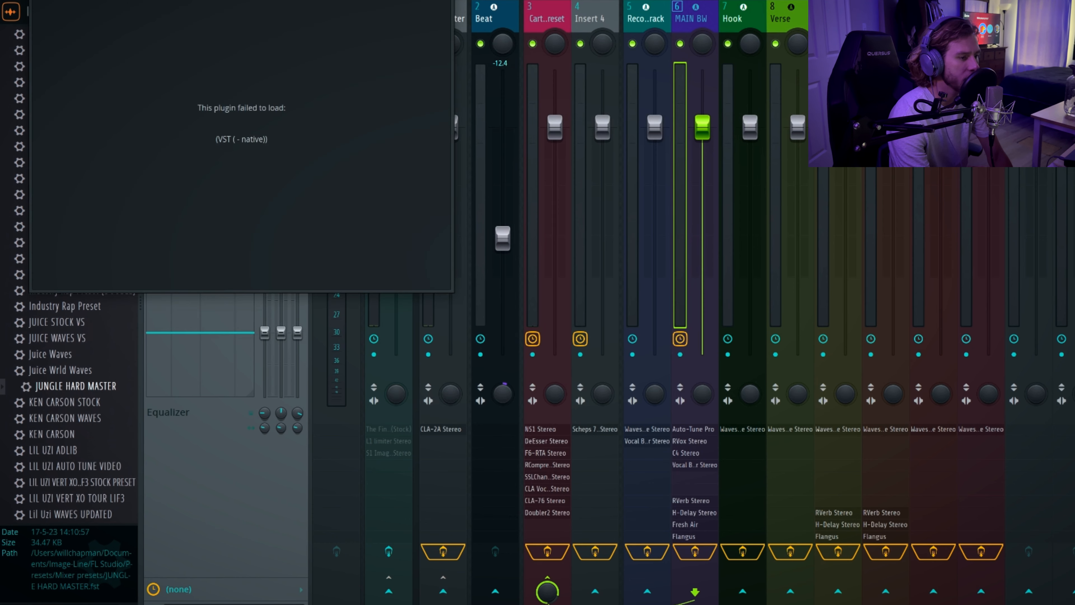
left_click(446, 1)
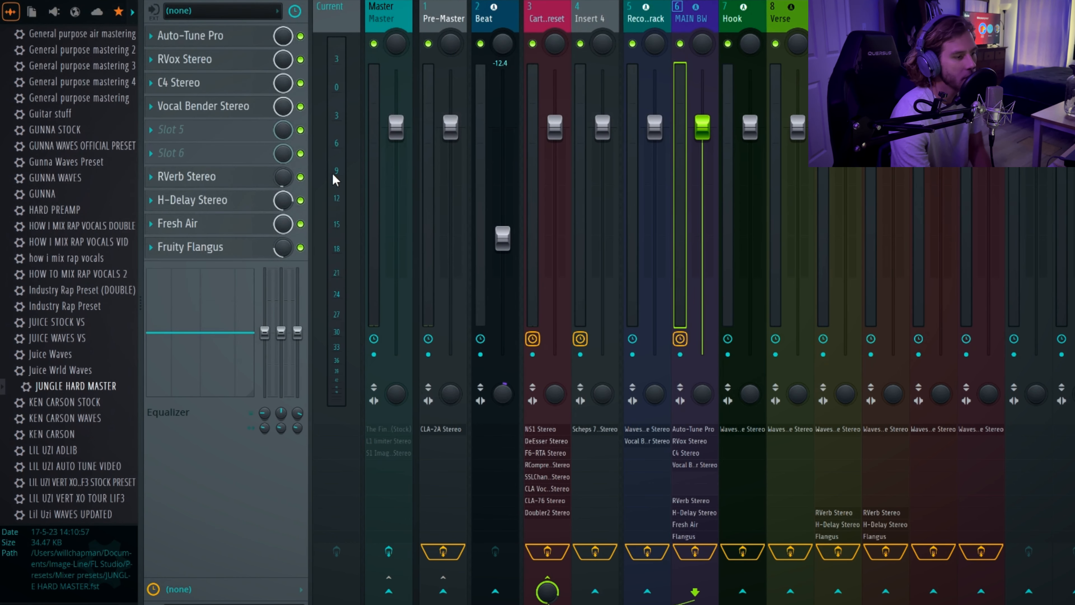
Set Humanize to 40 in Auto-Tune Pro on the MAIN BW channel, check its Formant control, and close the plugin
left_click(210, 36)
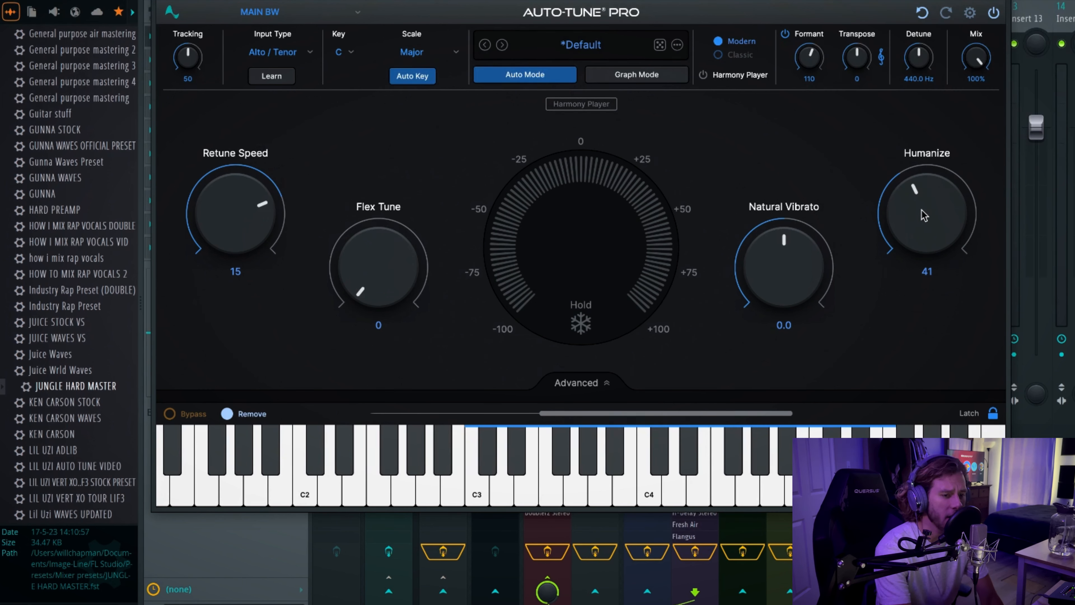
mouse_move(924, 215)
left_mouse_down()
mouse_move(928, 181)
mouse_move(918, 351)
mouse_move(935, 229)
left_mouse_up()
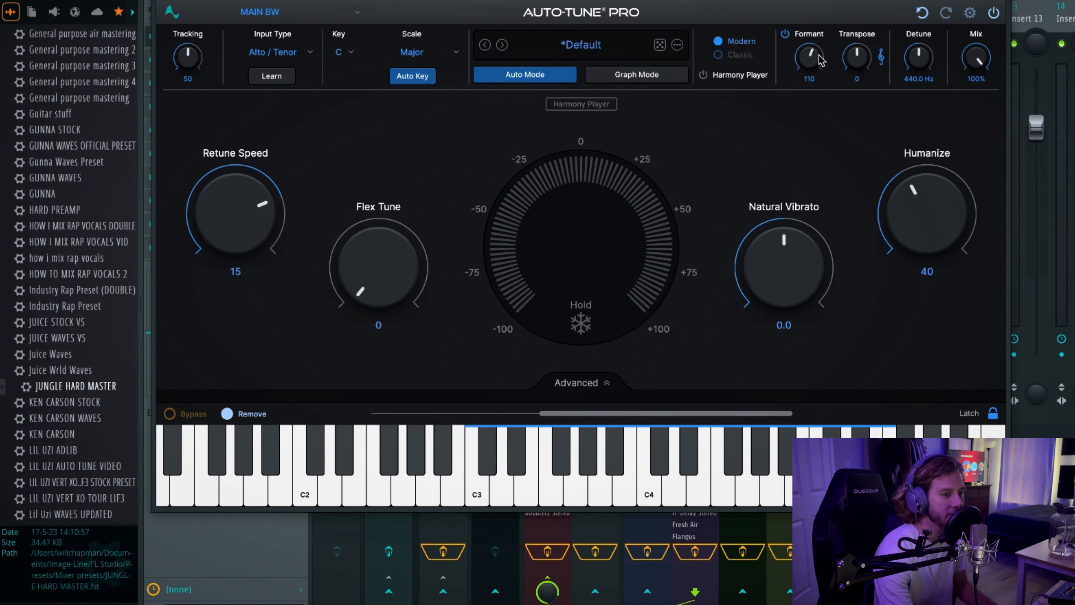
left_click_drag(821, 61, 820, 64)
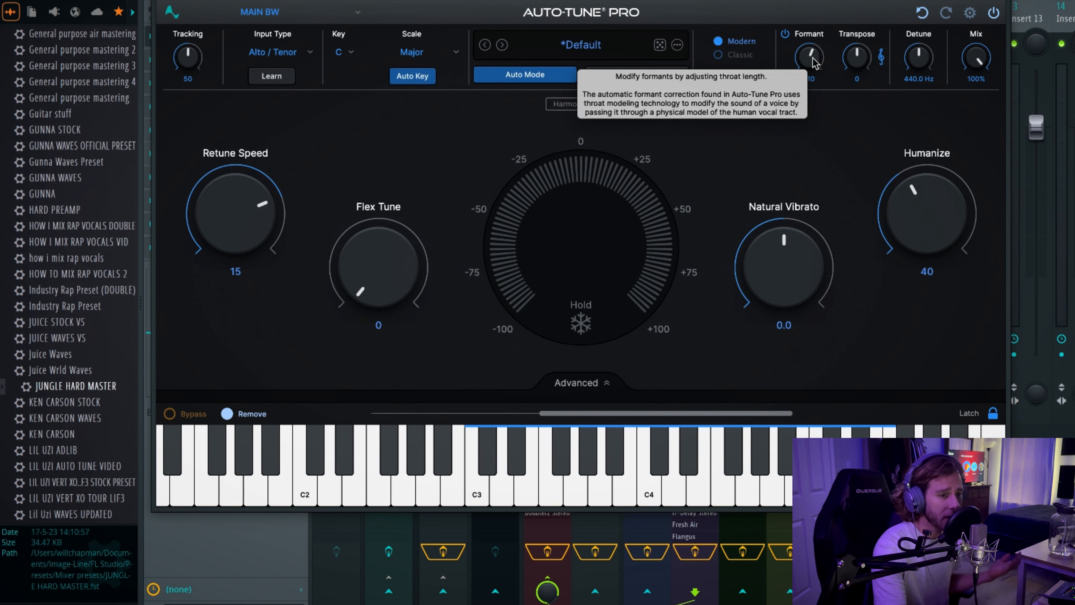
left_click_drag(813, 61, 814, 66)
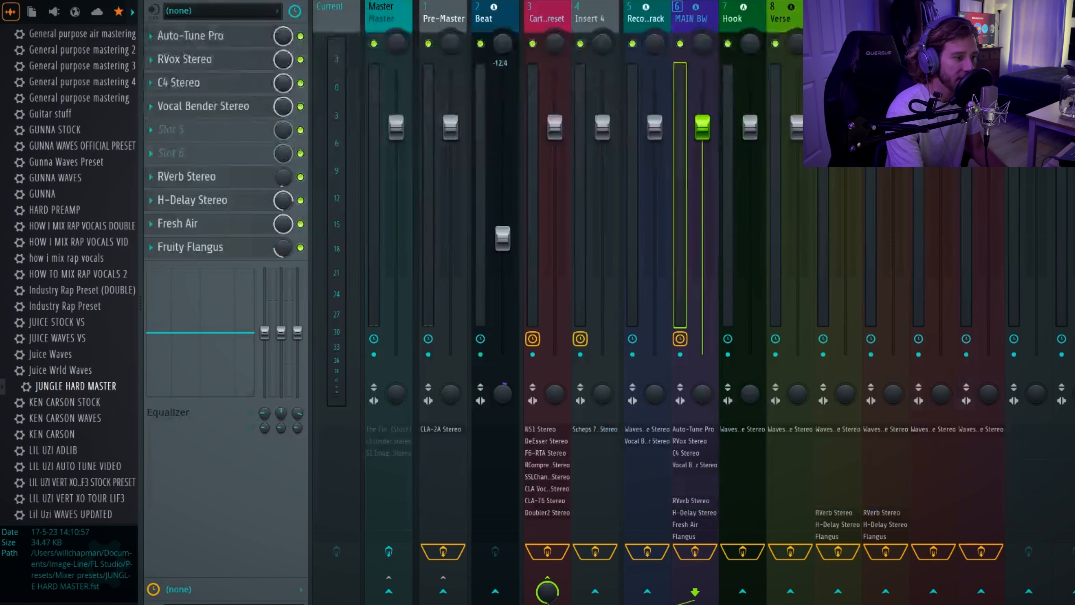
left_click(473, 52)
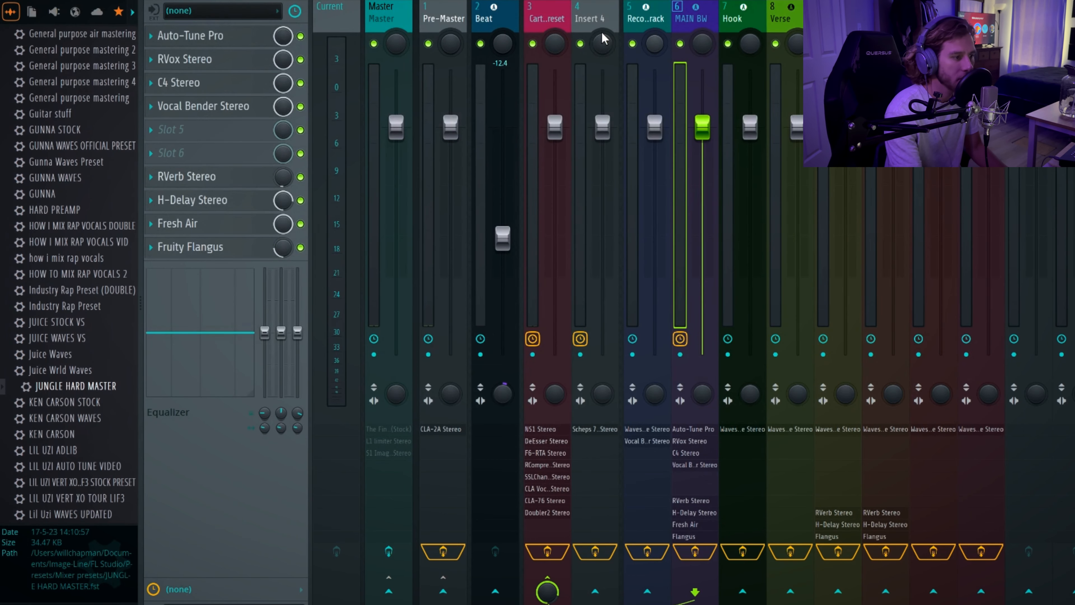
Try a gain of -2.8 in RVox on the MAIN BW channel, undo it, and close the plugin
left_click(182, 60)
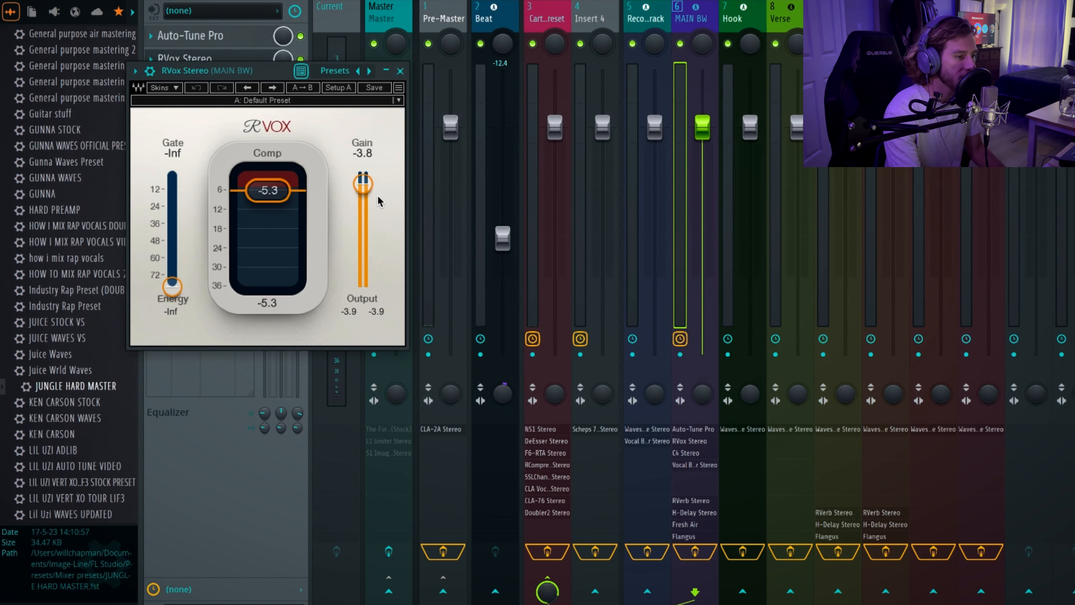
left_click_drag(362, 185, 363, 180)
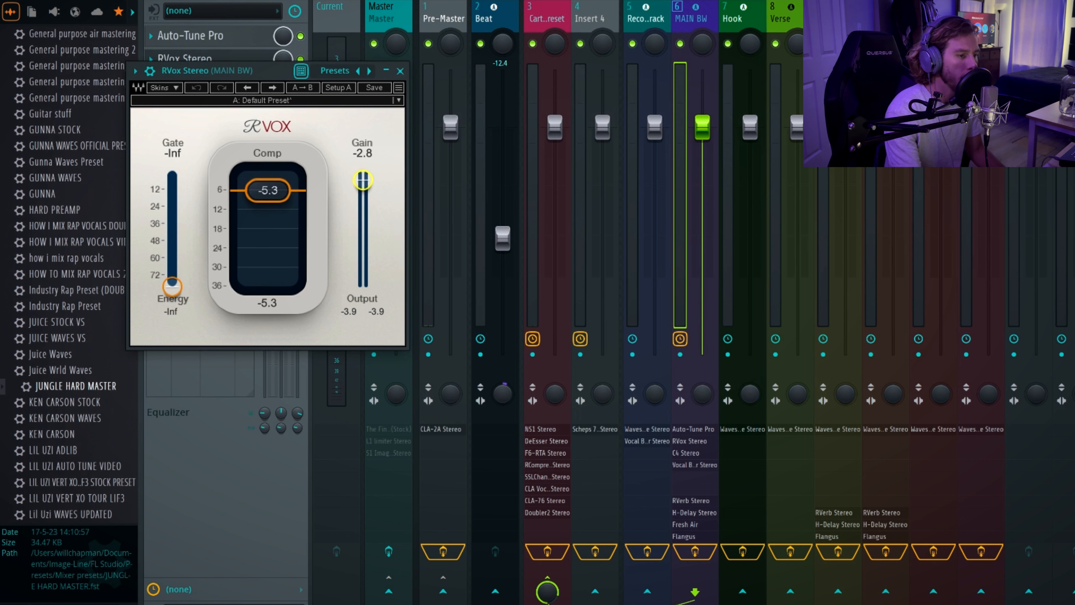
left_click(197, 88)
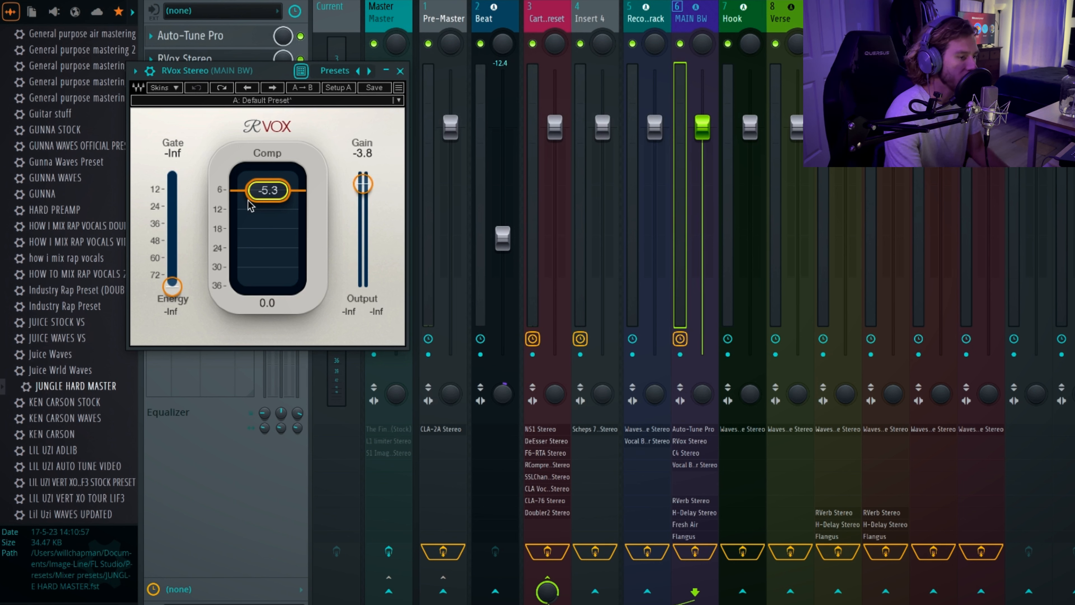
left_click(400, 71)
Examine the C4 band settings and factory preset list on the MAIN BW channel, and close the plugin
left_click(207, 82)
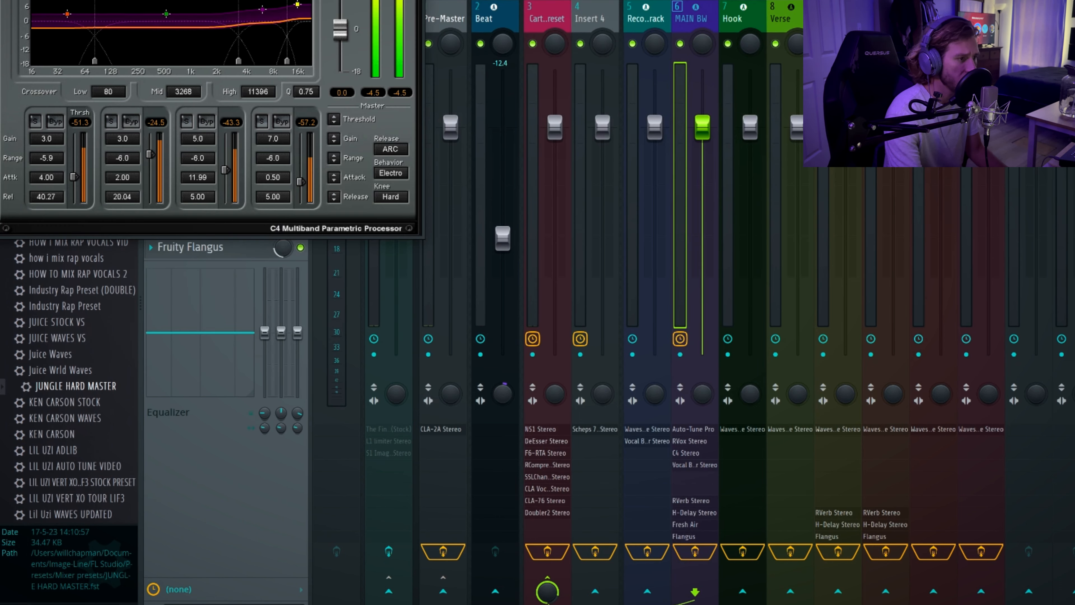
left_click(267, 1)
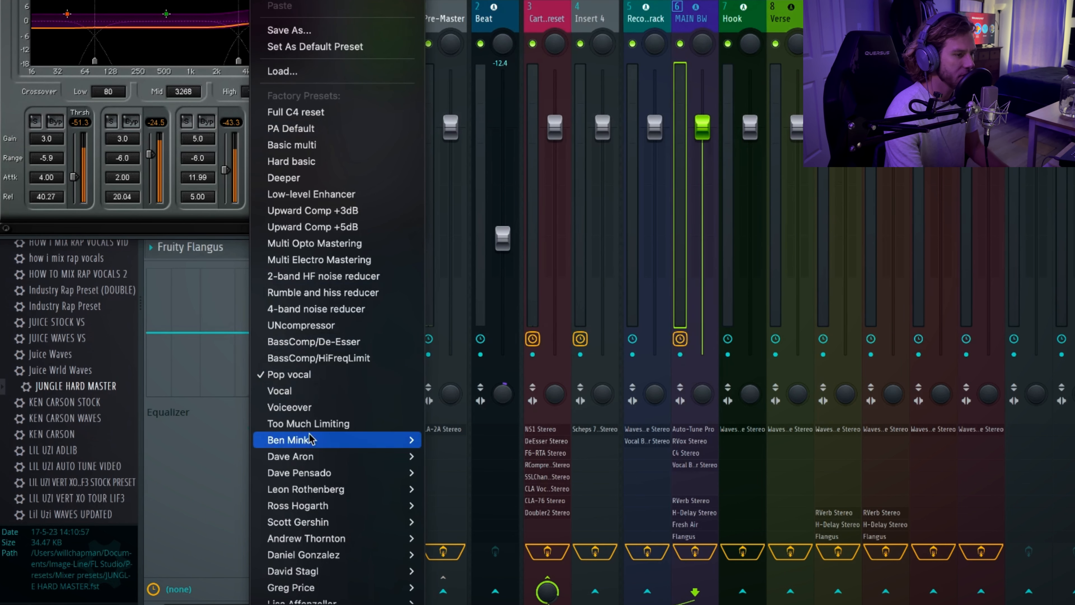
left_click(288, 29)
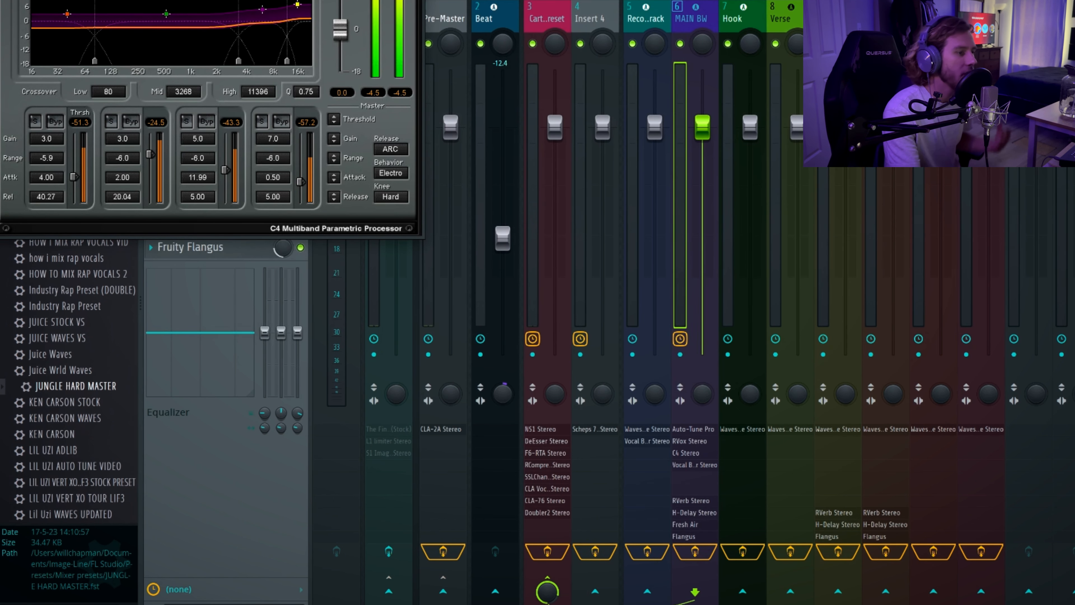
key("Escape")
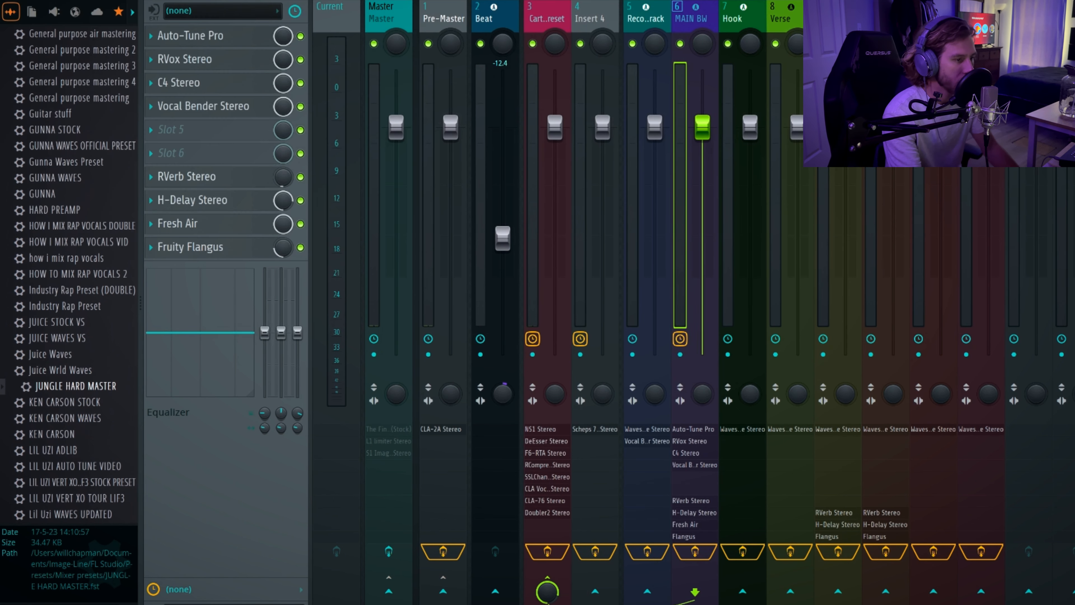
Examine the pitch, formant, mix and amplitude attack and release controls of Vocal Bender on the MAIN BW channel
left_click(225, 112)
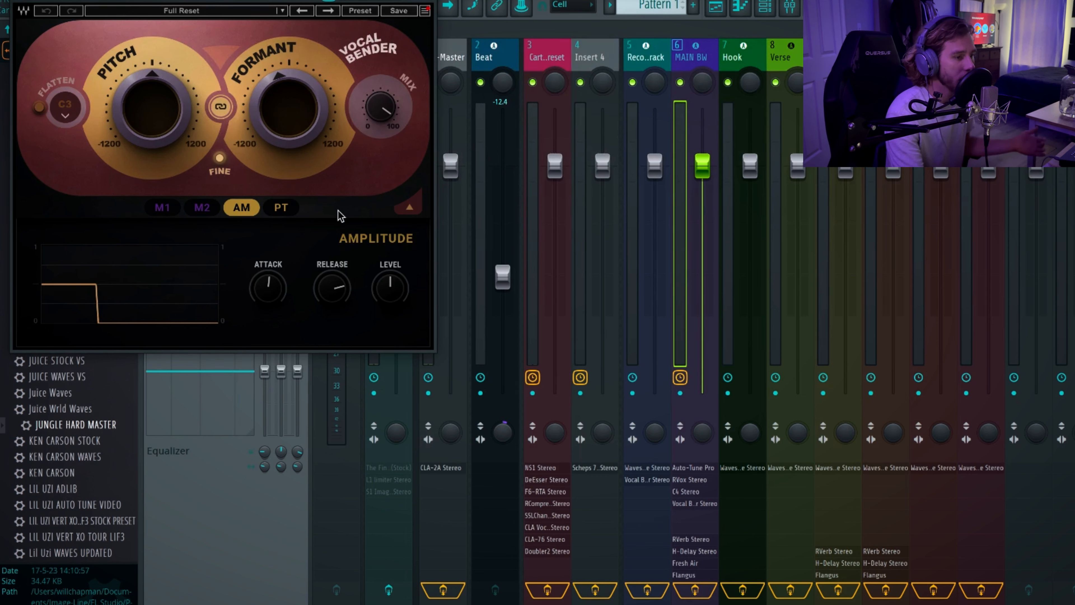
mouse_move(296, 115)
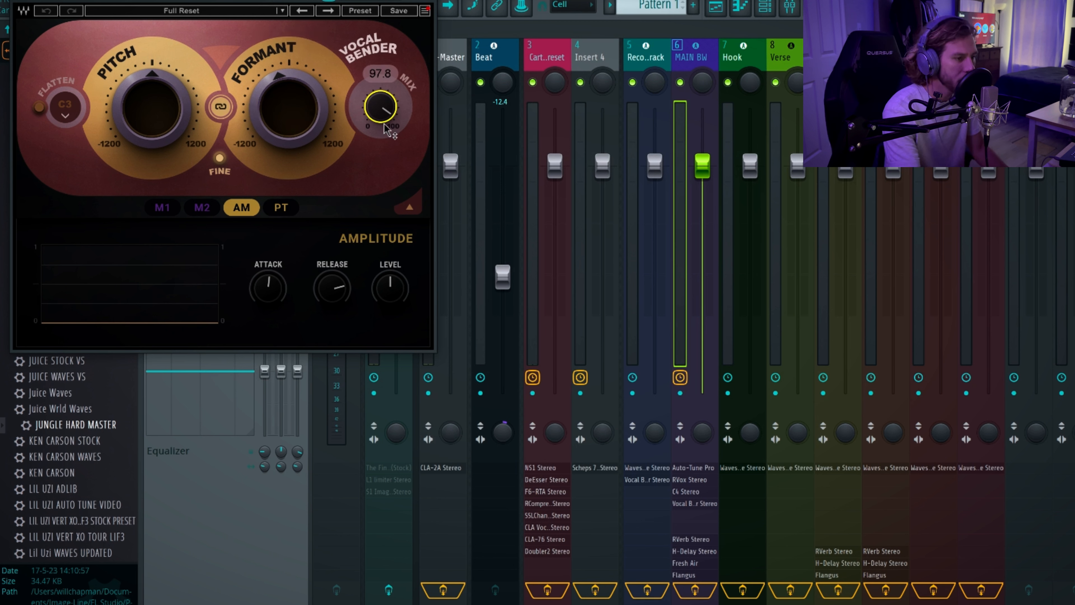
mouse_move(384, 121)
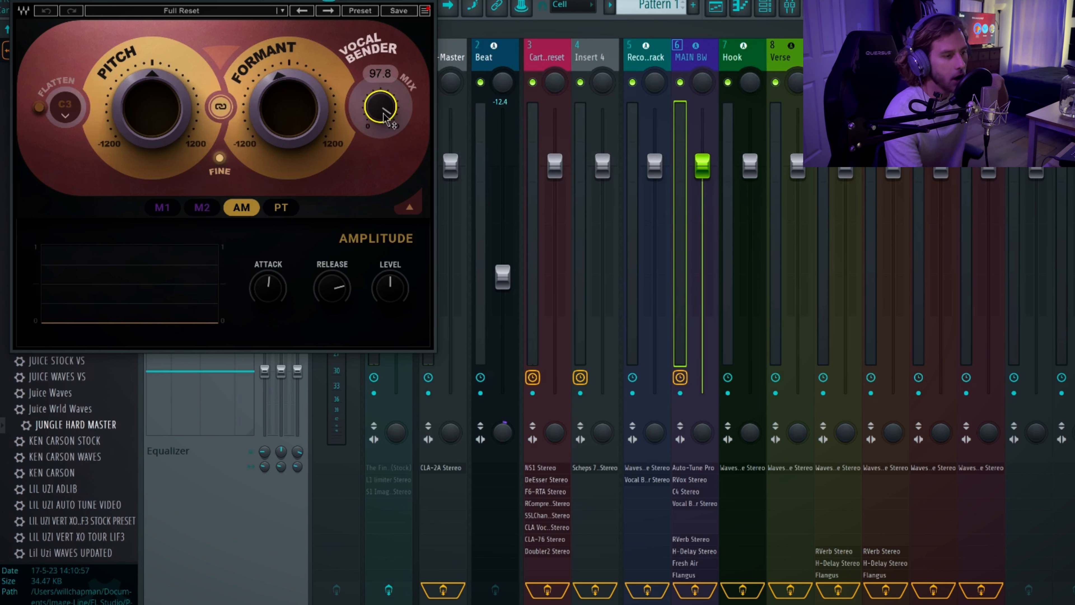
left_click(152, 108)
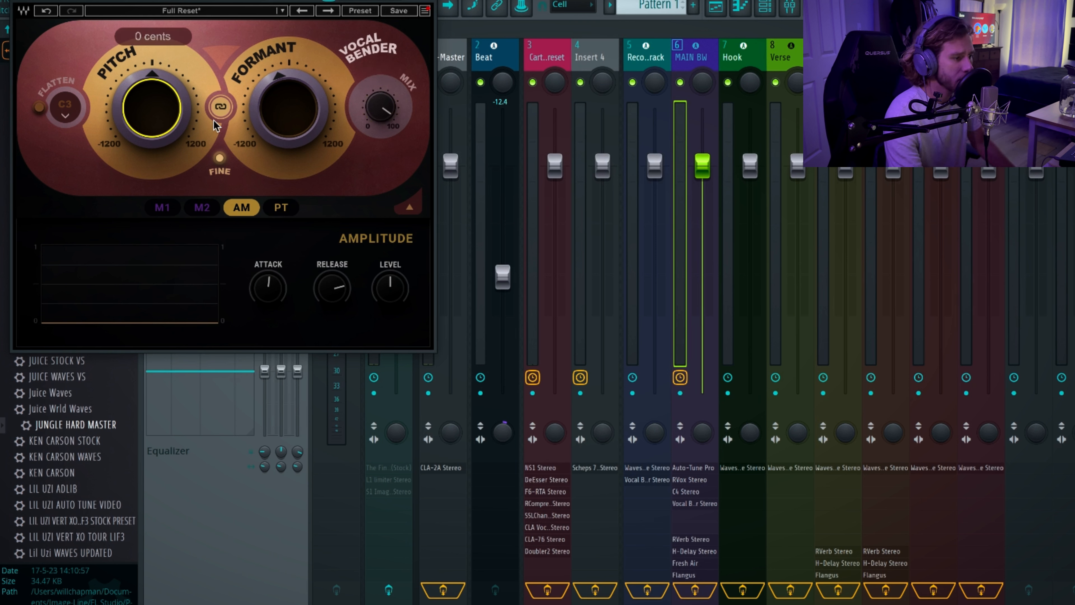
left_click(295, 113)
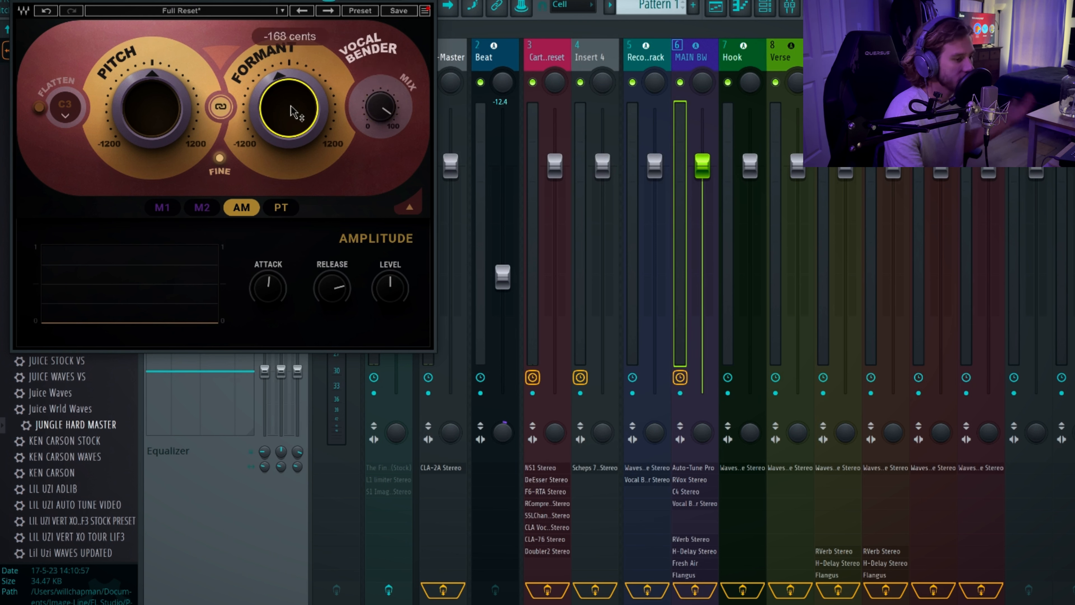
left_click(268, 288)
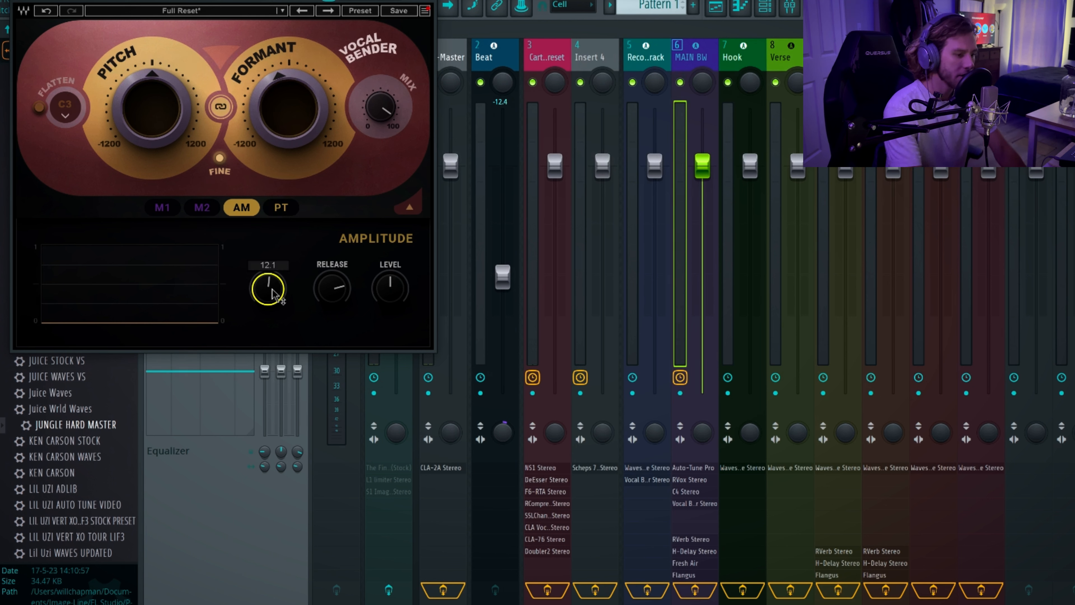
left_click(322, 290)
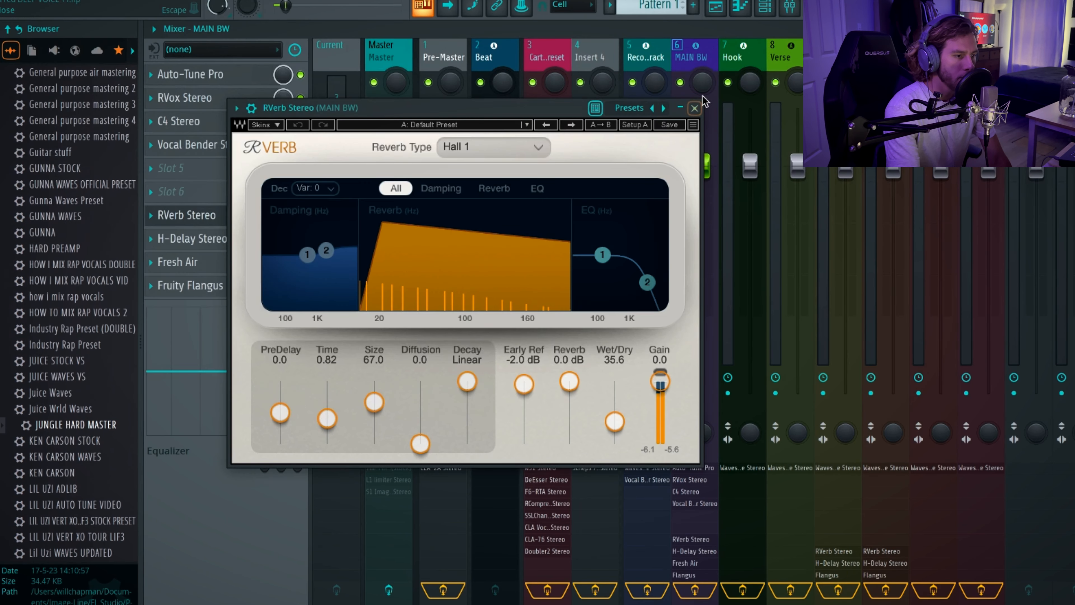
Review the RVerb, H-Delay and Fruity Flangus plugins on the MAIN BW channel, closing each one, and check the Flangus mix level
left_click(695, 109)
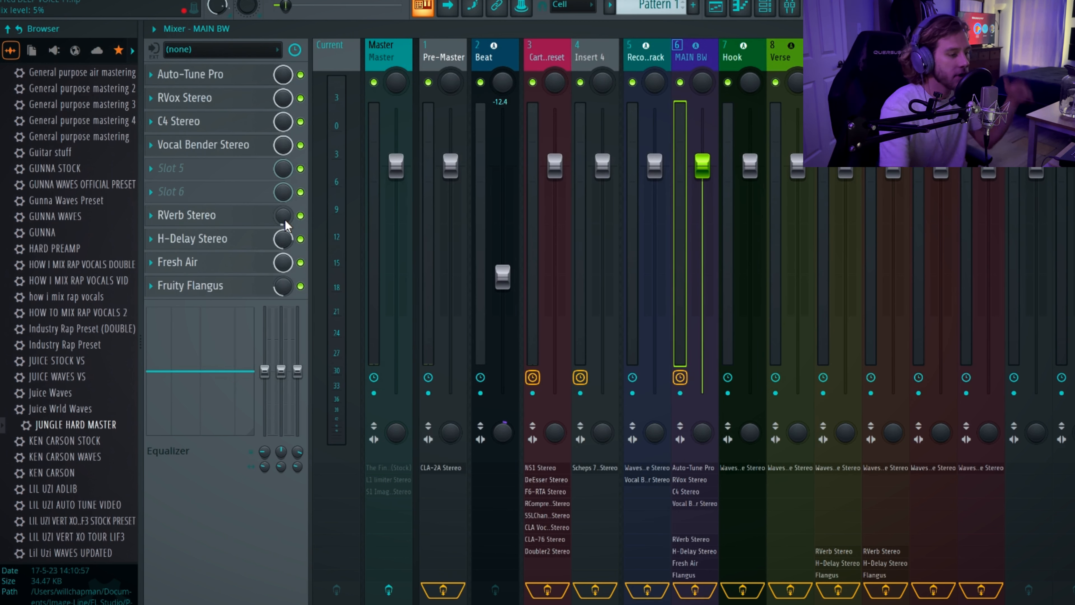
left_click(213, 243)
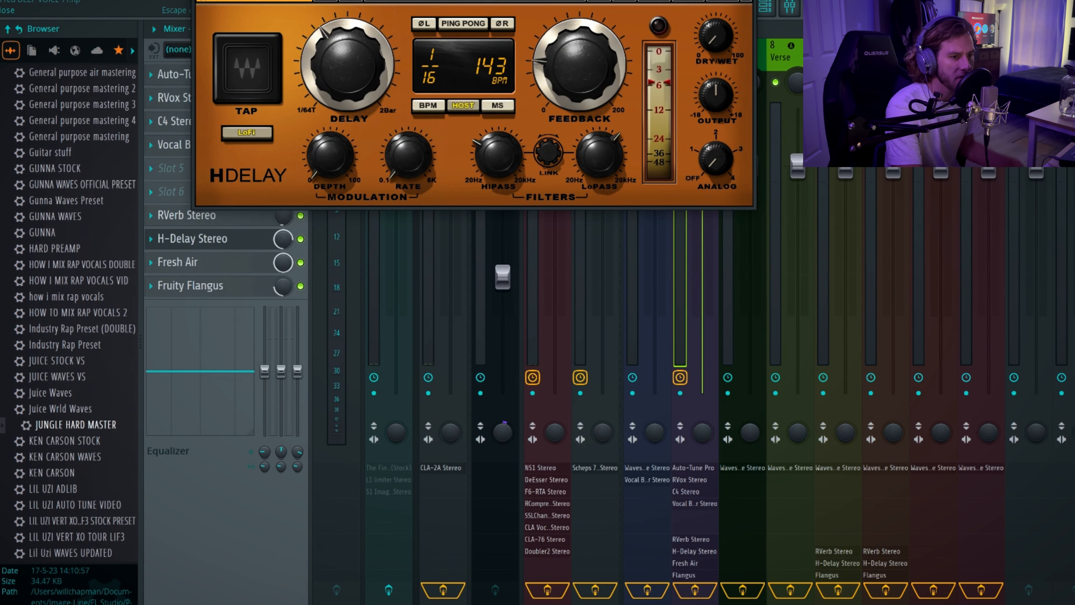
left_click(747, 0)
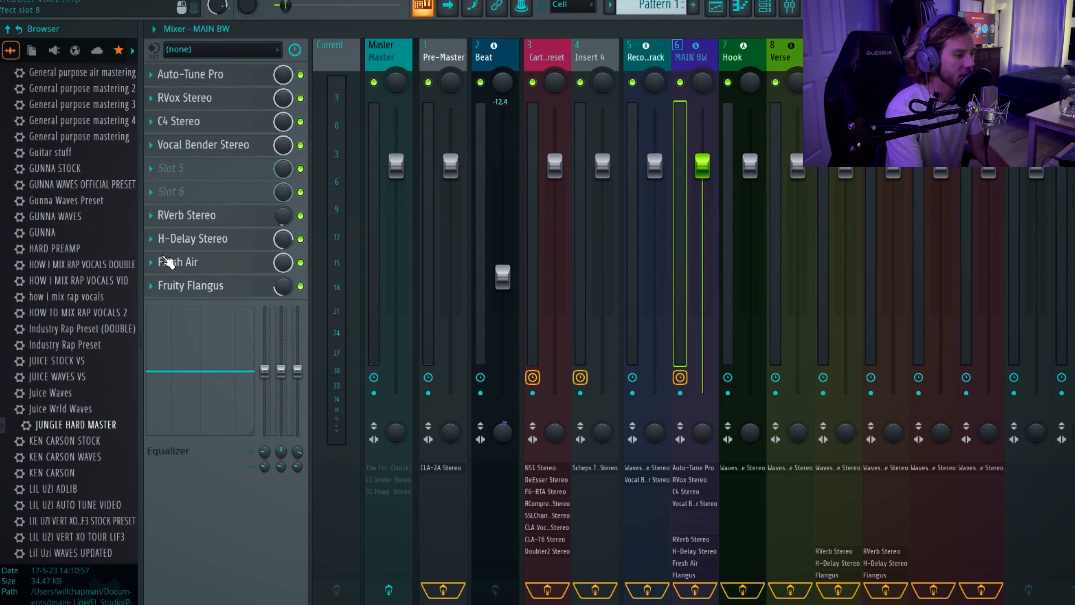
left_click(220, 292)
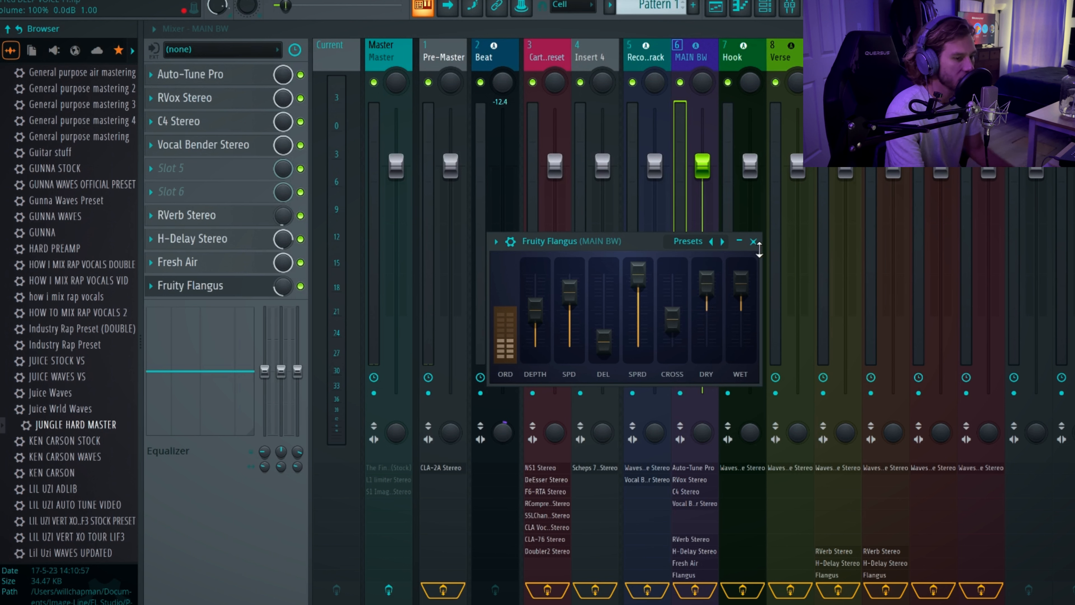
left_click(753, 241)
left_click_drag(280, 284, 282, 292)
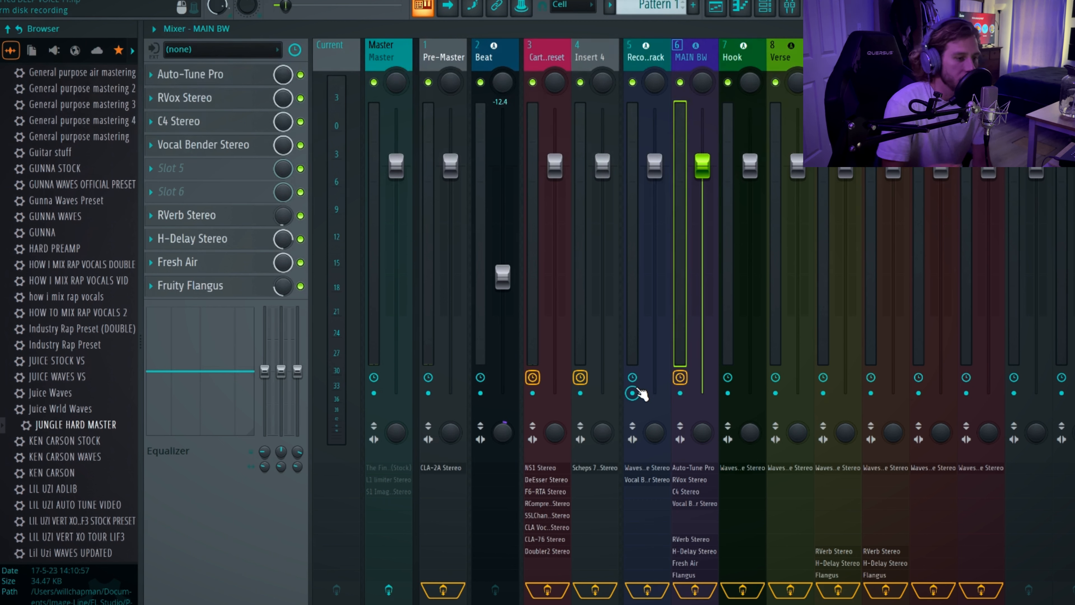
Arm the record track for disk recording, and play the MAIN BW vocal in the playlist from about bar 15
left_click(633, 393)
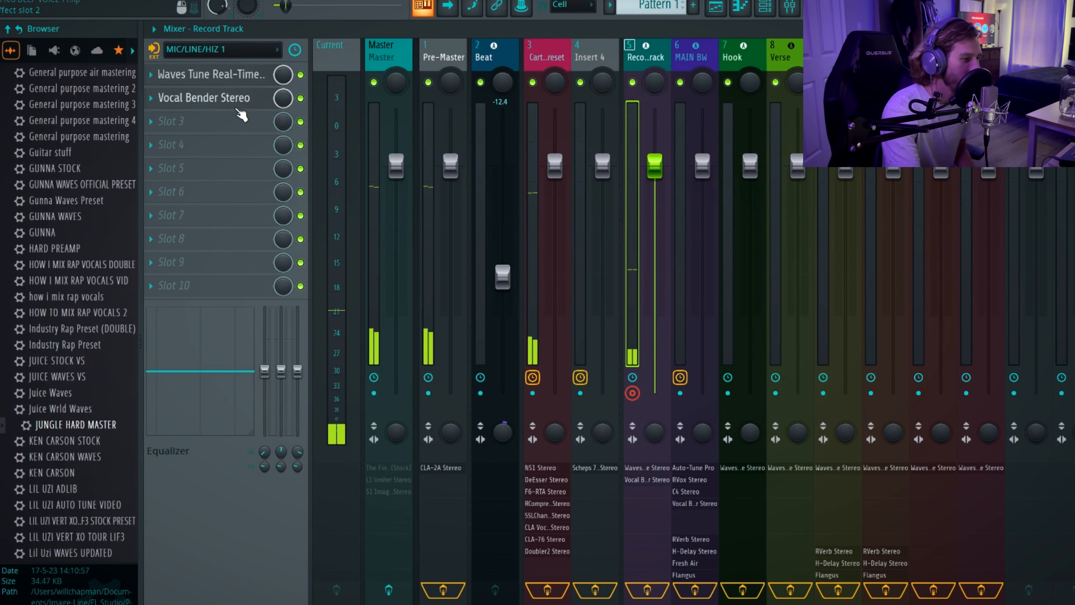
key("F5")
left_click(415, 60)
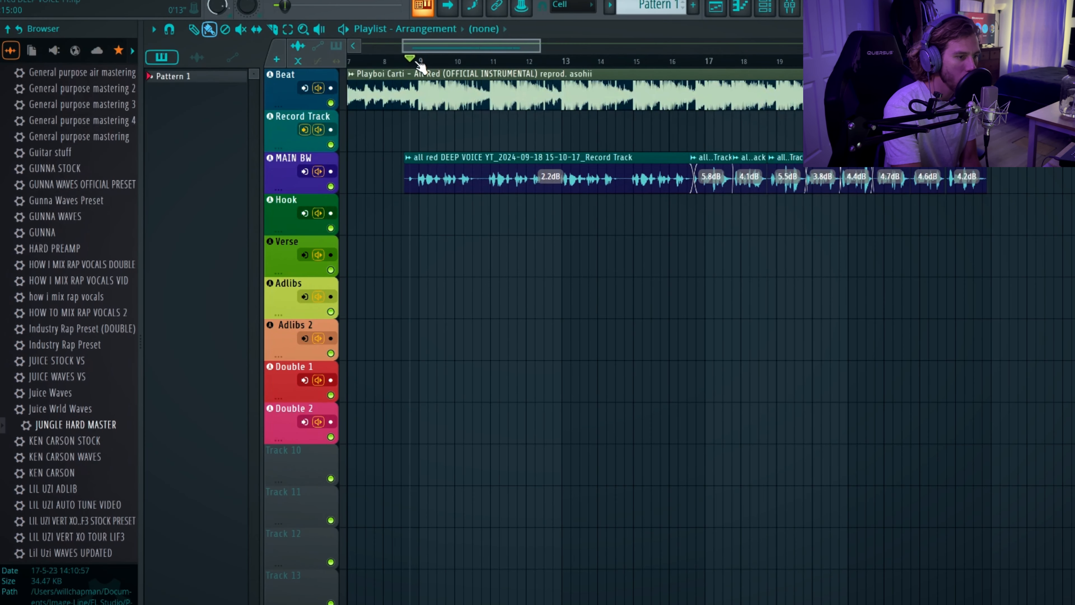
left_click(670, 62)
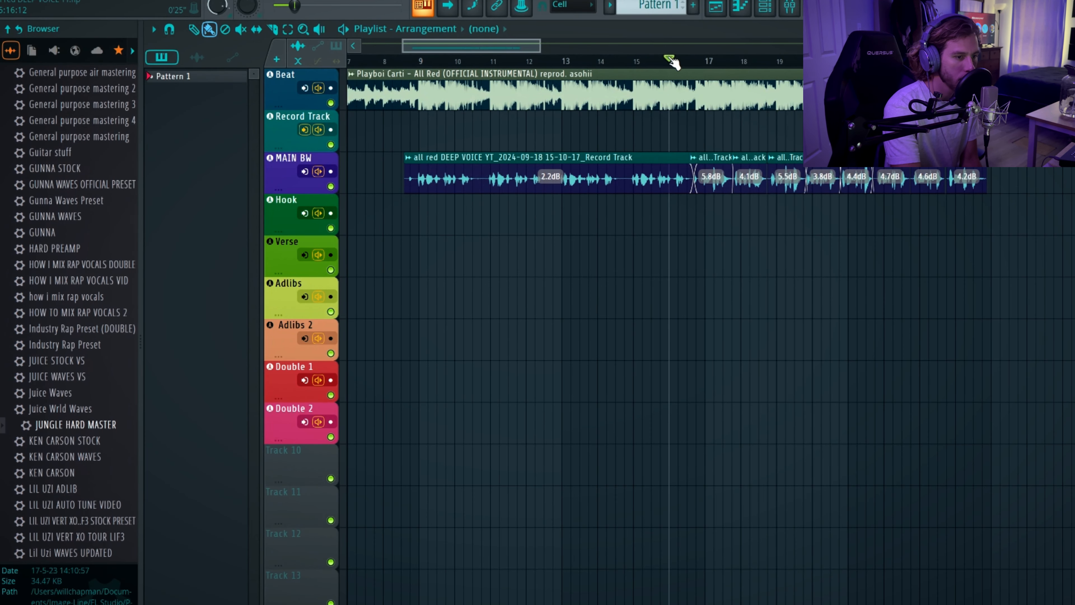
left_click(645, 61)
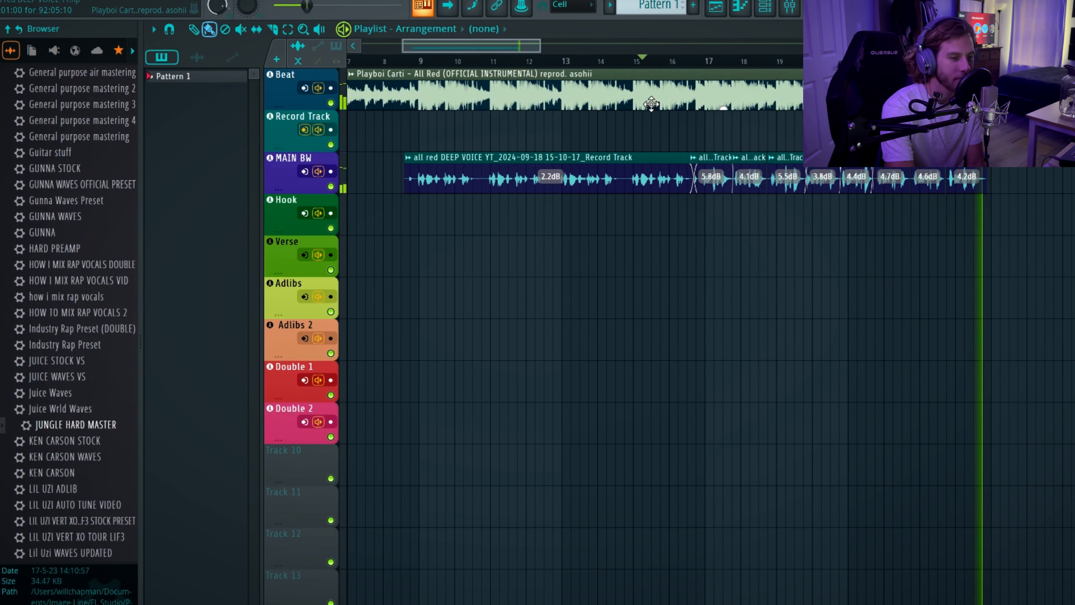
key("space")
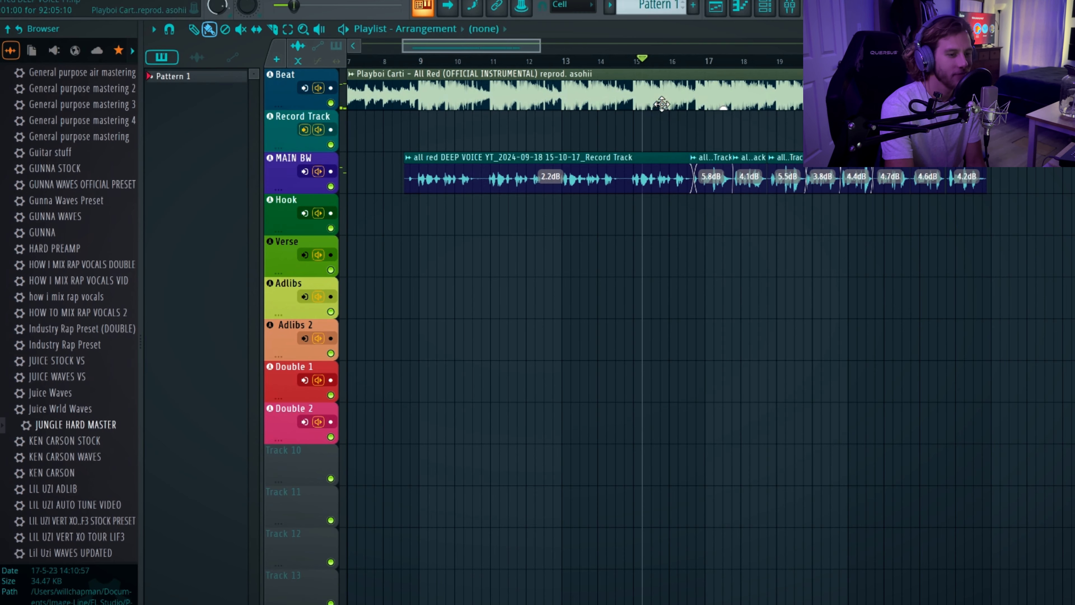
Set Retune Speed to 19 in Auto-Tune Pro on the MAIN BW channel, and close the plugin
left_click(790, 6)
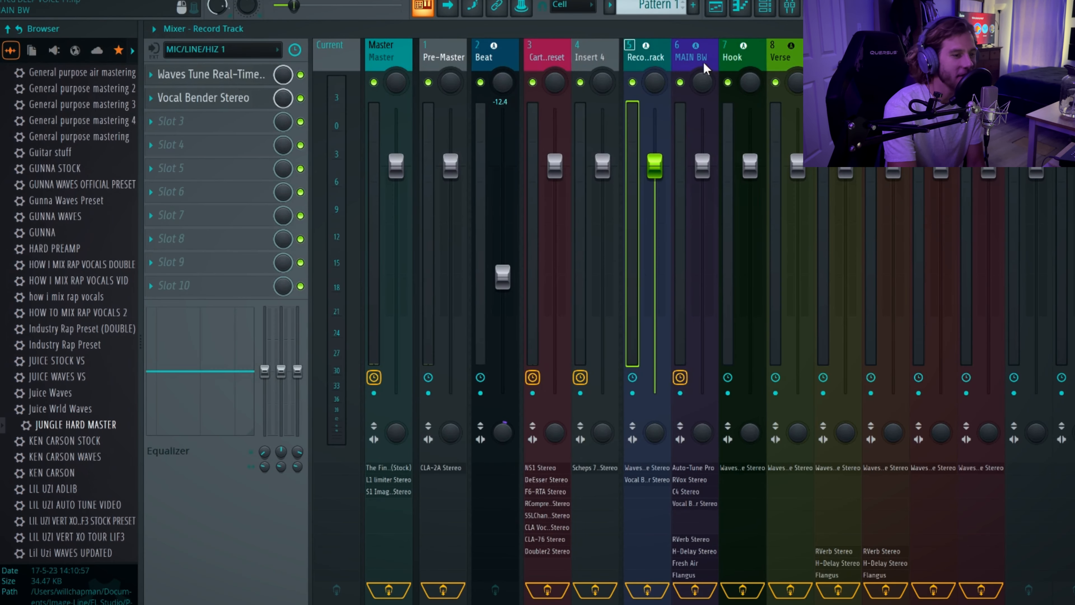
left_click(679, 57)
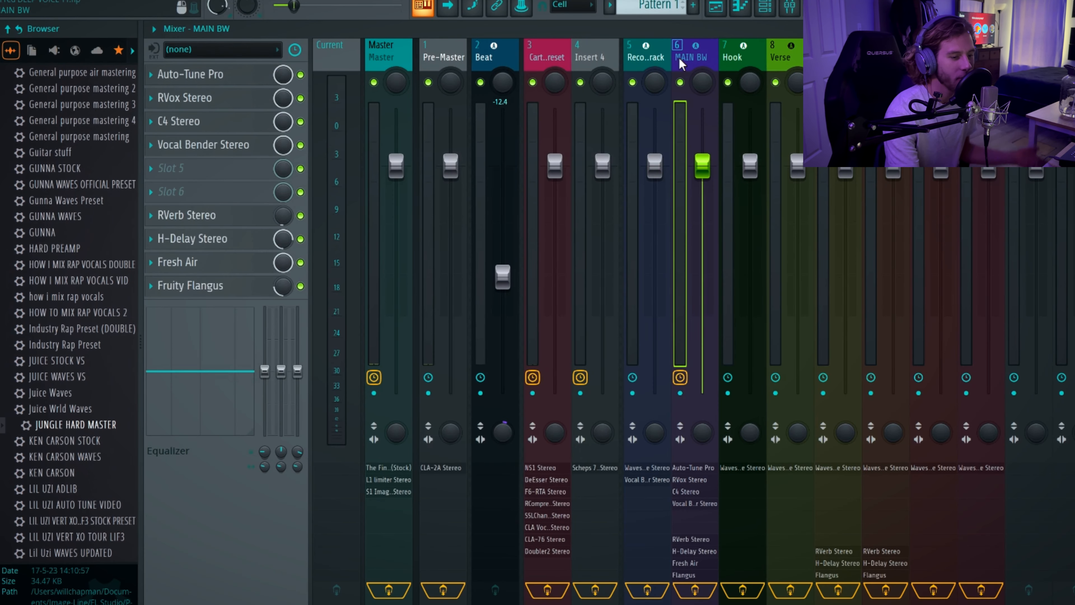
left_click(228, 74)
left_click_drag(223, 263, 224, 271)
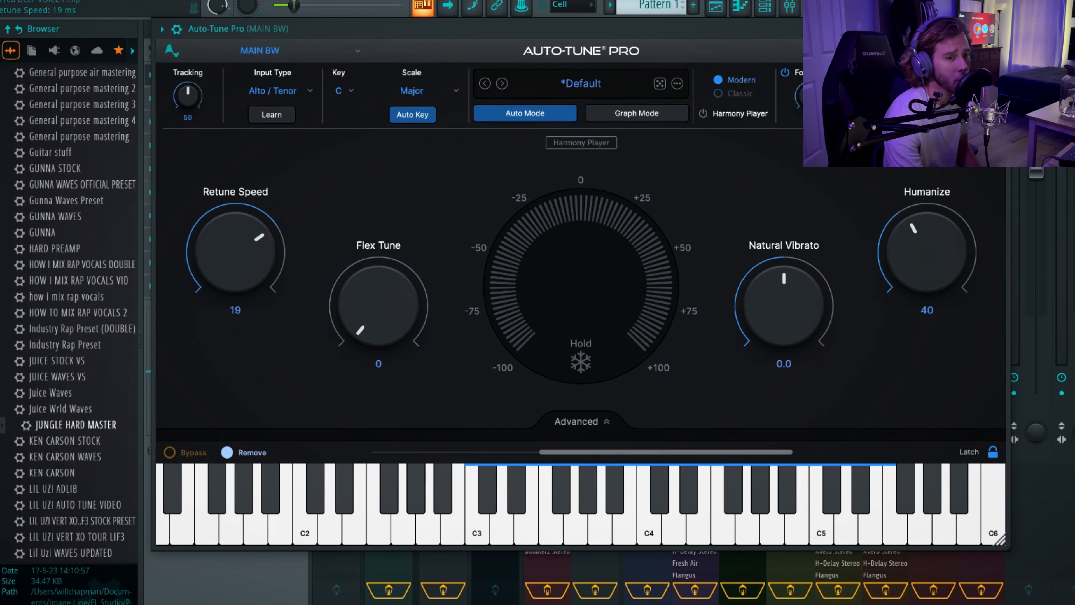
key("F9")
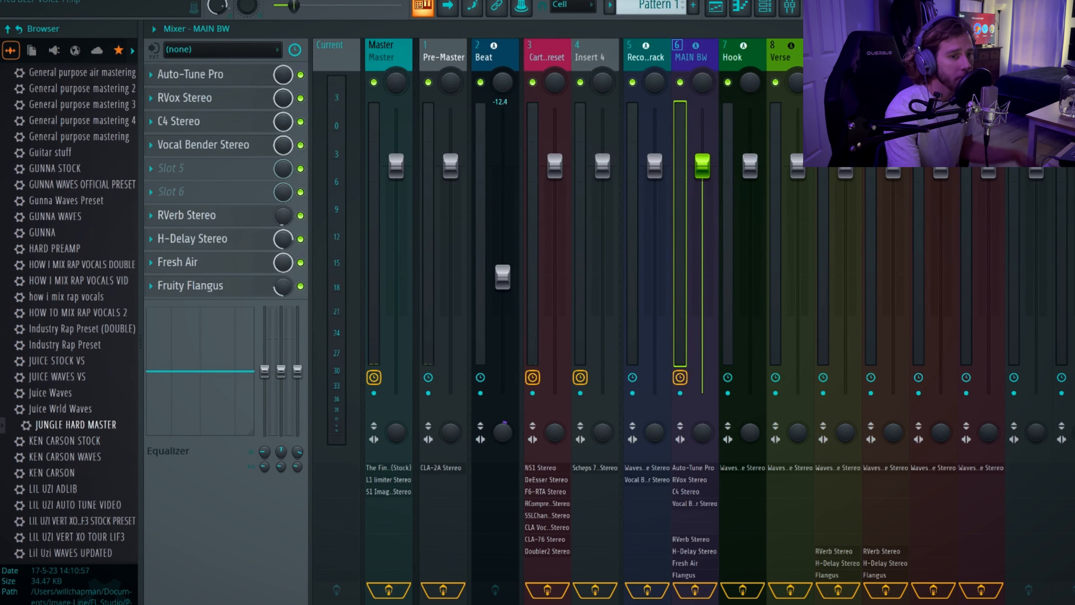
Play the song with the mixer in view to check the MAIN BW vocal against the beat, and stop playback
left_click(790, 6)
left_click(790, 6)
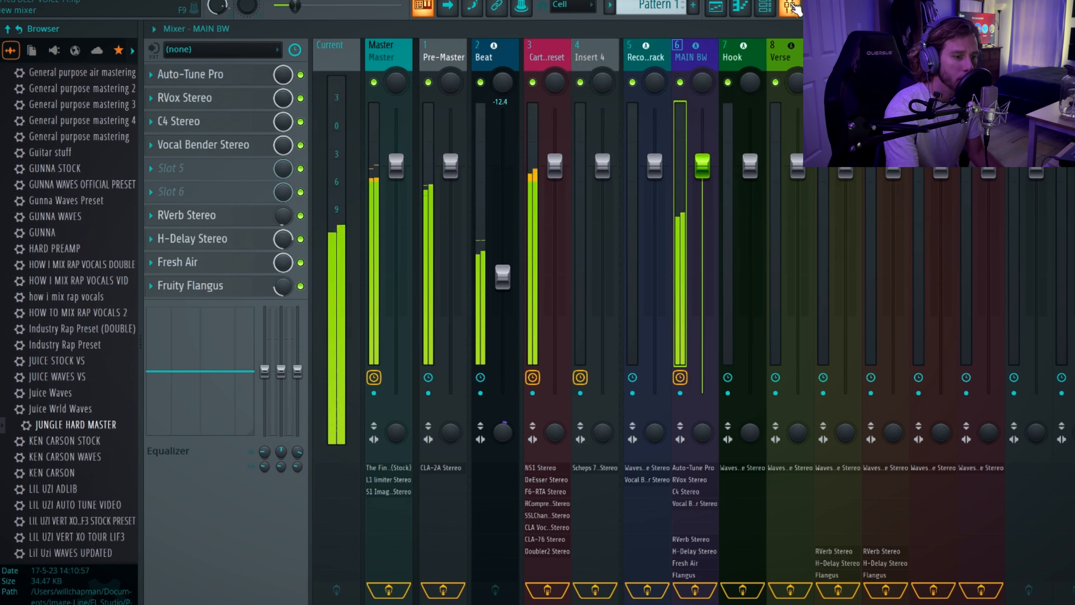
left_click(695, 590)
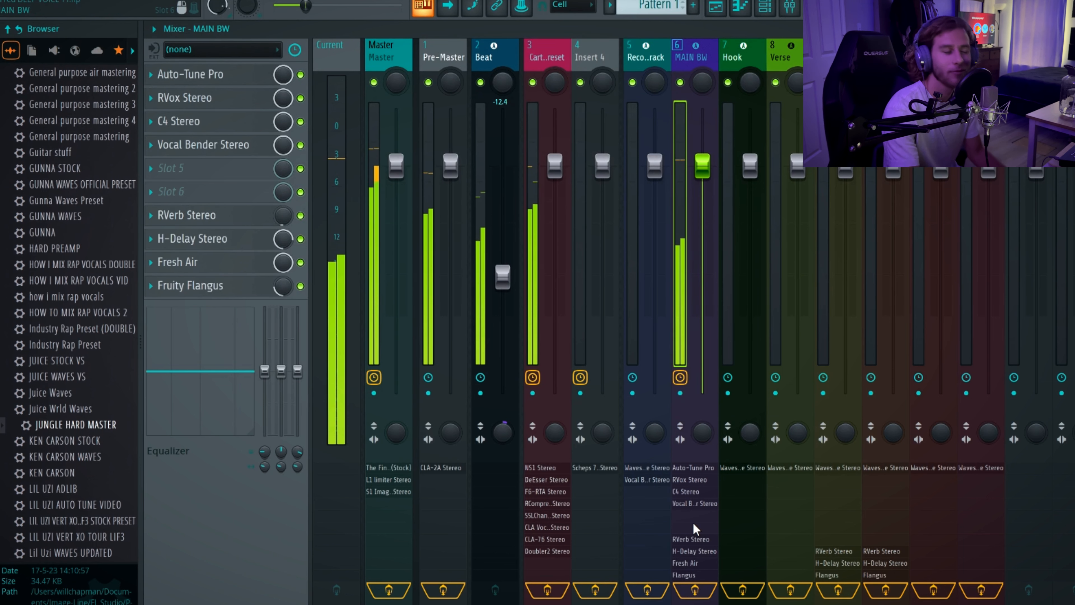
key("space")
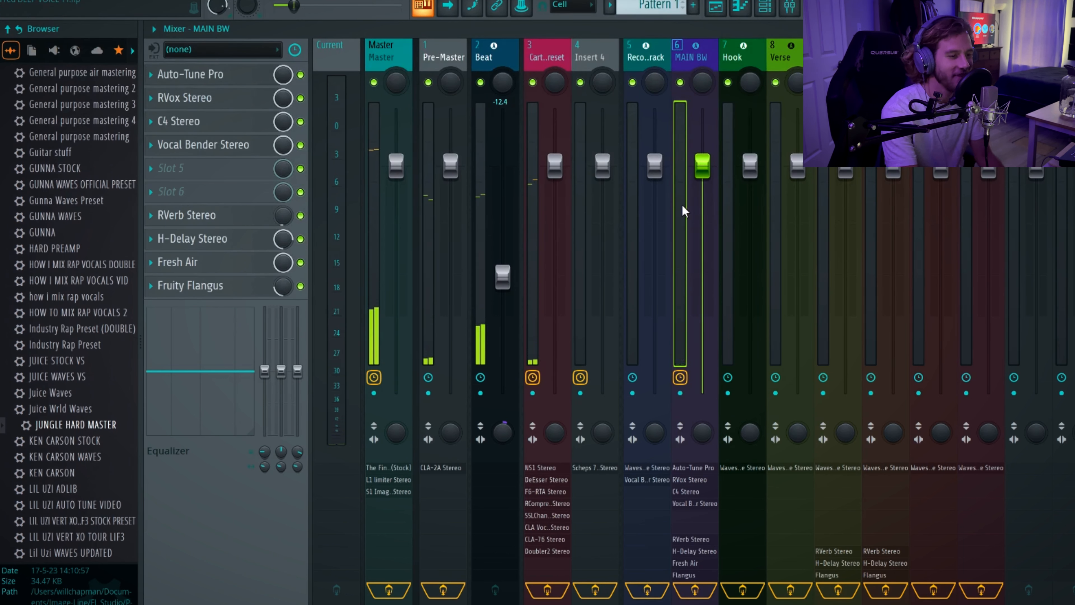